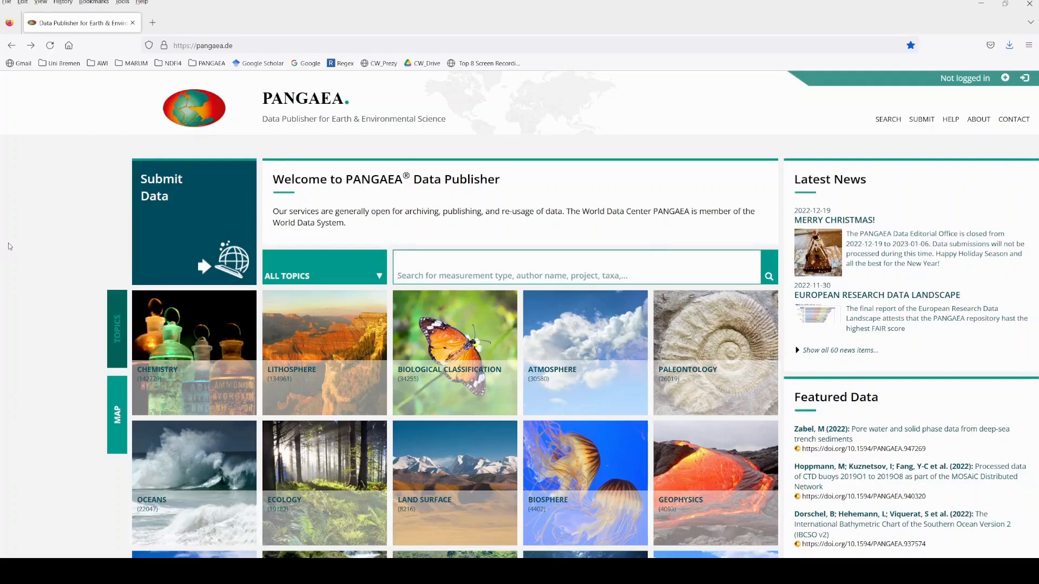
Open the data submission page and review the new-user sign-up form, including the privacy policy and terms of use consents.
{"action": "left_click", "coordinate": [171, 223]}
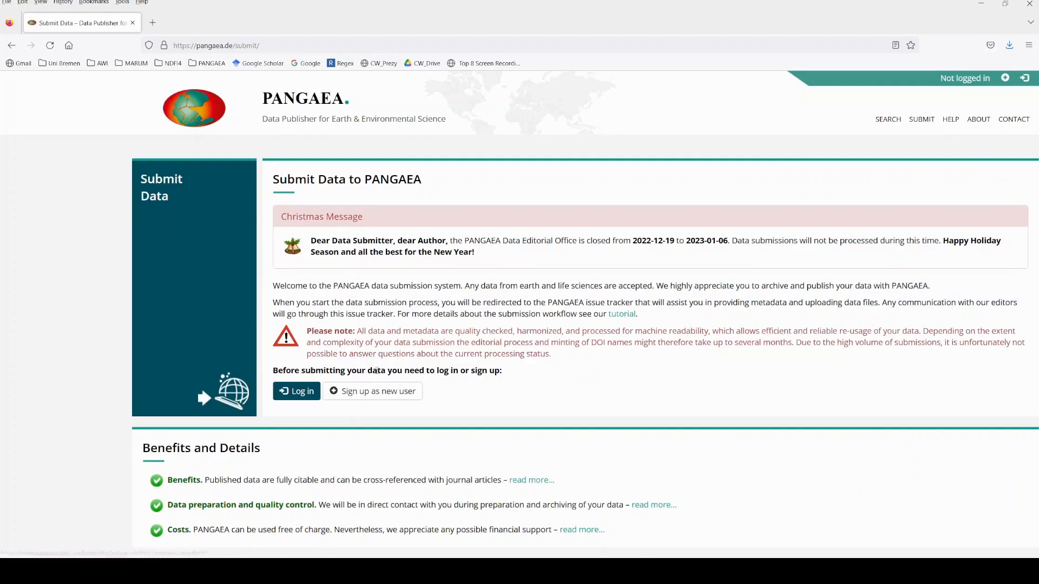
{"action": "left_click", "coordinate": [371, 399]}
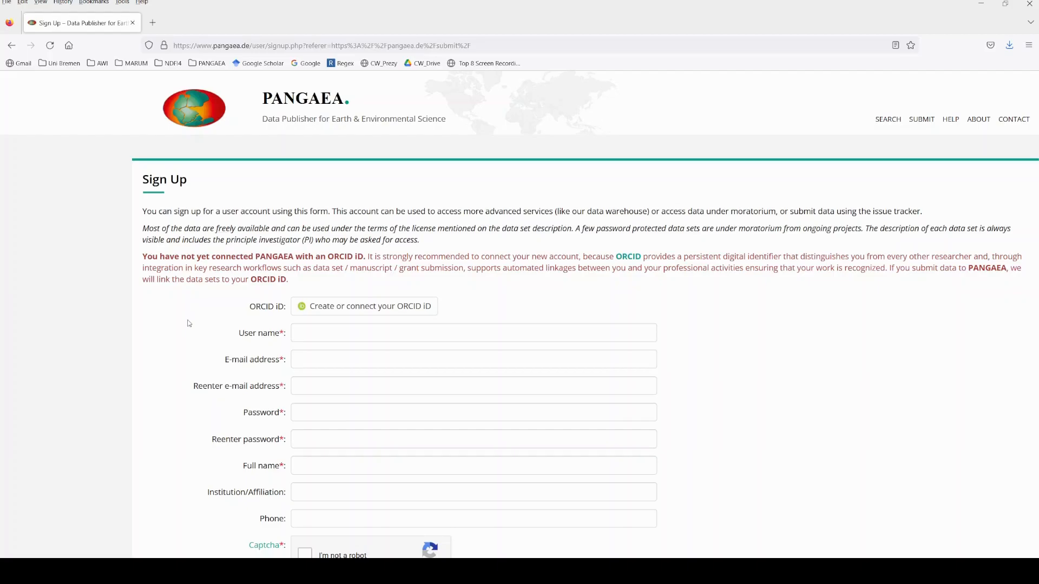
{"action": "scroll", "coordinate": [189, 322], "scroll_direction": "down", "scroll_amount": 2}
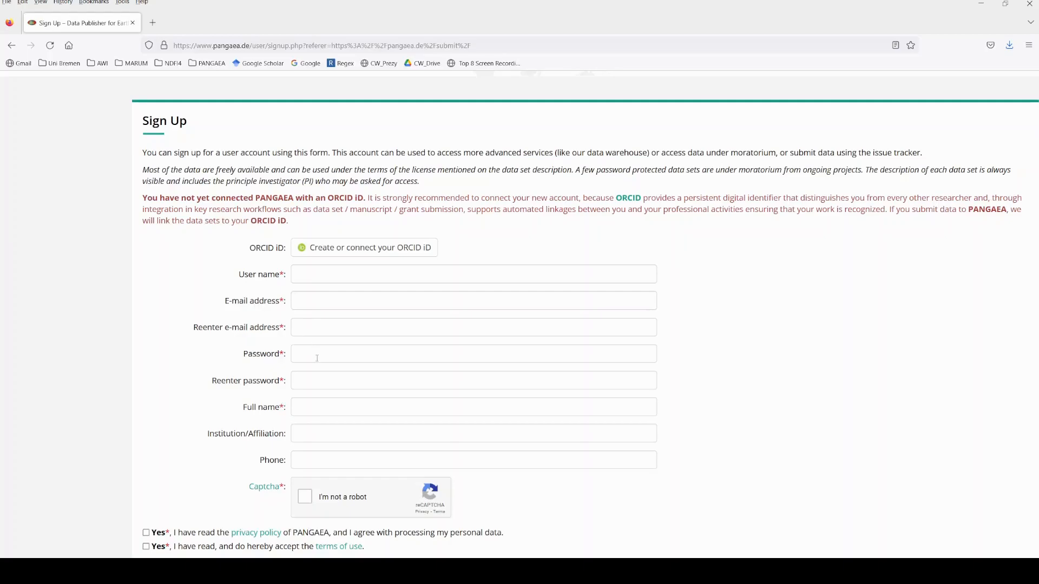
{"action": "scroll", "coordinate": [157, 434], "scroll_direction": "down", "scroll_amount": 2}
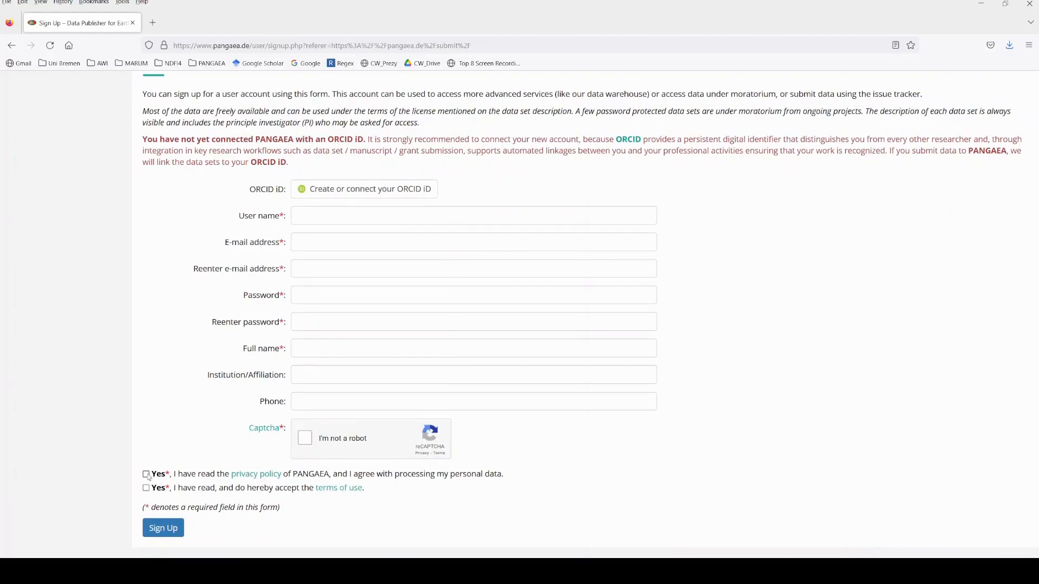
{"action": "left_click", "coordinate": [146, 475]}
{"action": "left_click", "coordinate": [146, 490]}
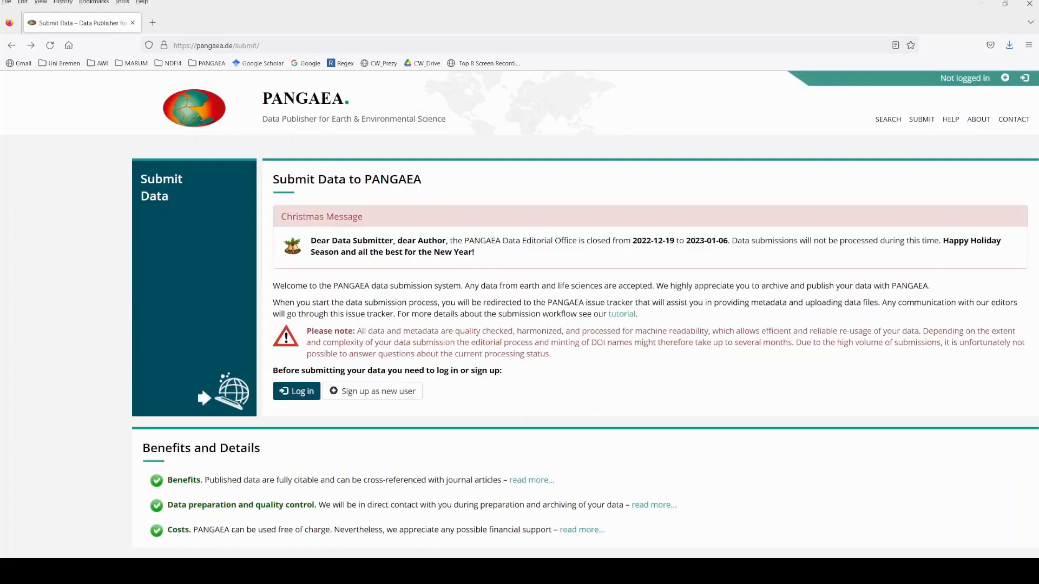
Log in to the existing PANGAEA account with the account user name and password.
{"action": "left_click", "coordinate": [297, 396]}
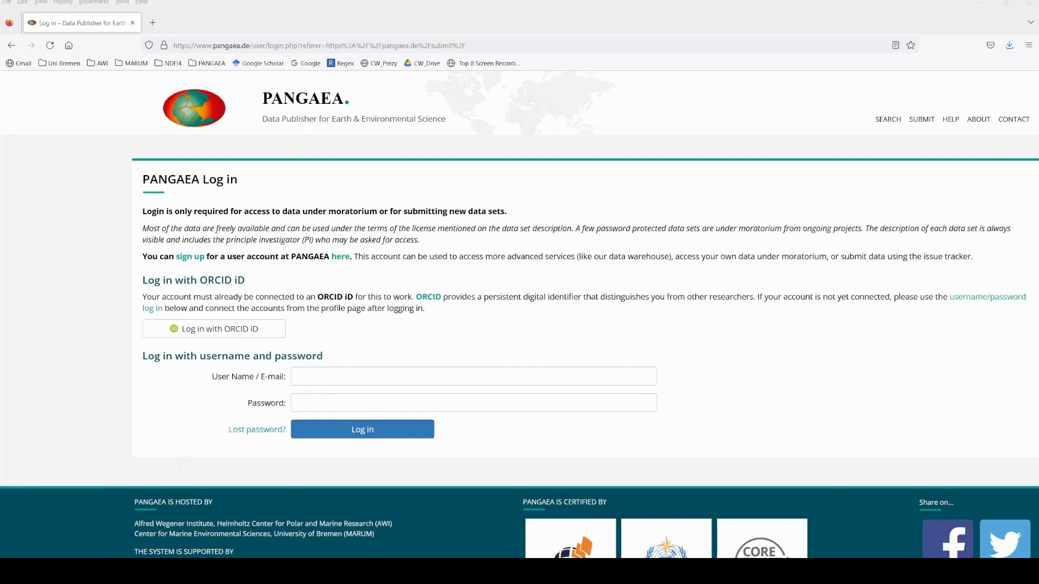
{"action": "key", "text": "alt+Tab"}
{"action": "type", "text": "oelopendata"}
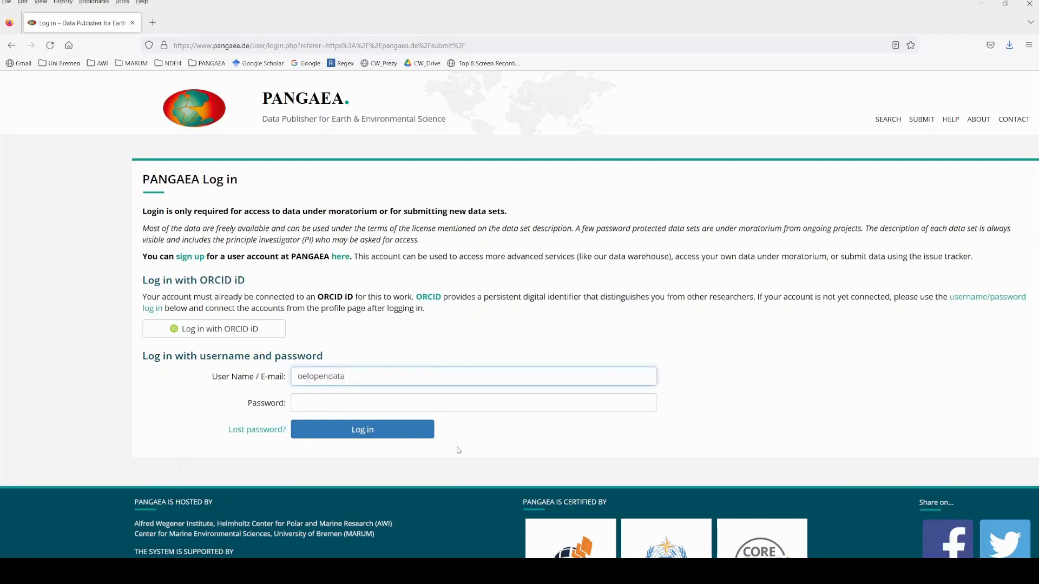
{"action": "key", "text": "alt+Tab"}
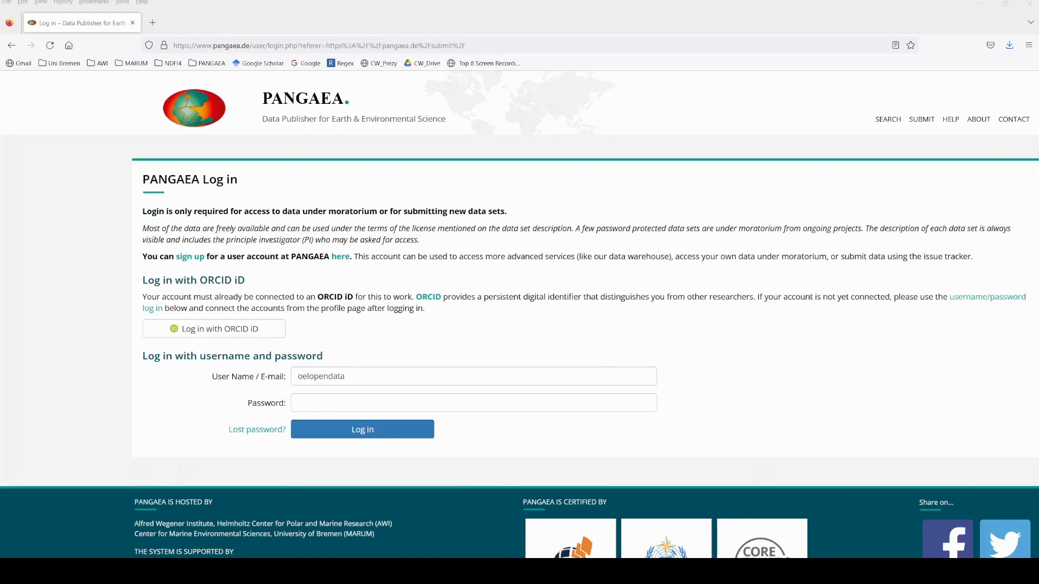
{"action": "left_click", "coordinate": [326, 403]}
{"action": "key", "text": "ctrl+v"}
{"action": "left_click", "coordinate": [328, 430]}
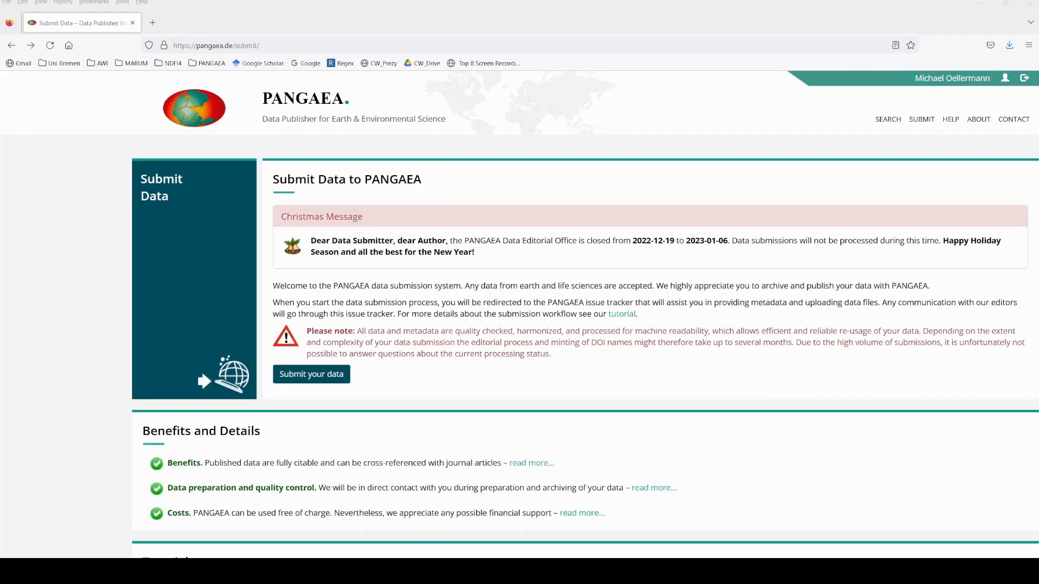
Start a new data submission and enter the title "PANGAEA data publisher for earth and environmental sciences".
{"action": "left_click", "coordinate": [491, 571]}
{"action": "left_click", "coordinate": [326, 377]}
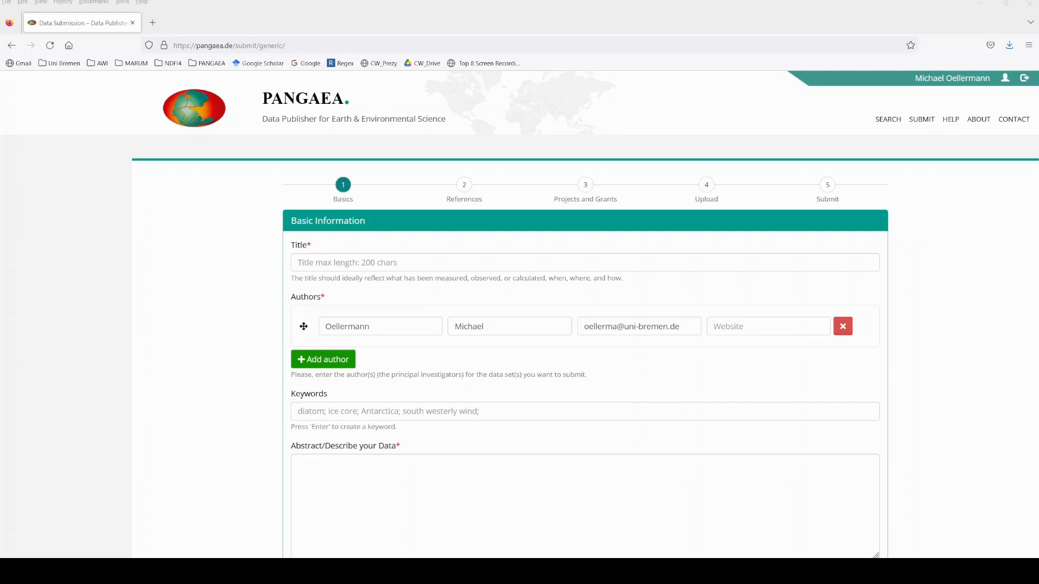
{"action": "key", "text": "alt+Tab"}
{"action": "left_click", "coordinate": [393, 264]}
{"action": "type", "text": "PANGAEA data publisher for earth and environmental sciences"}
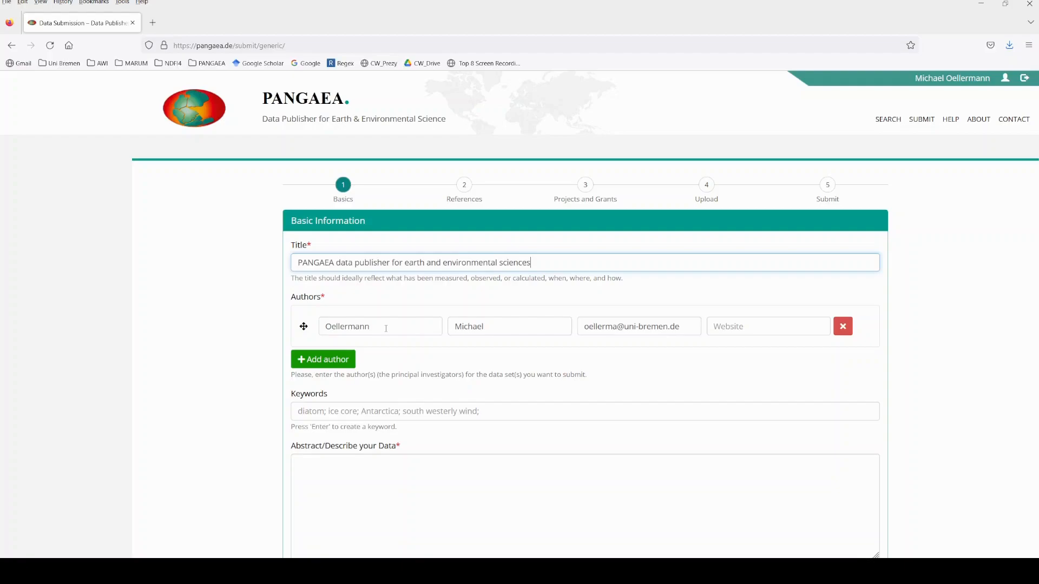
Add a second author to the submission and enter the author's last and first name.
{"action": "left_click", "coordinate": [340, 361]}
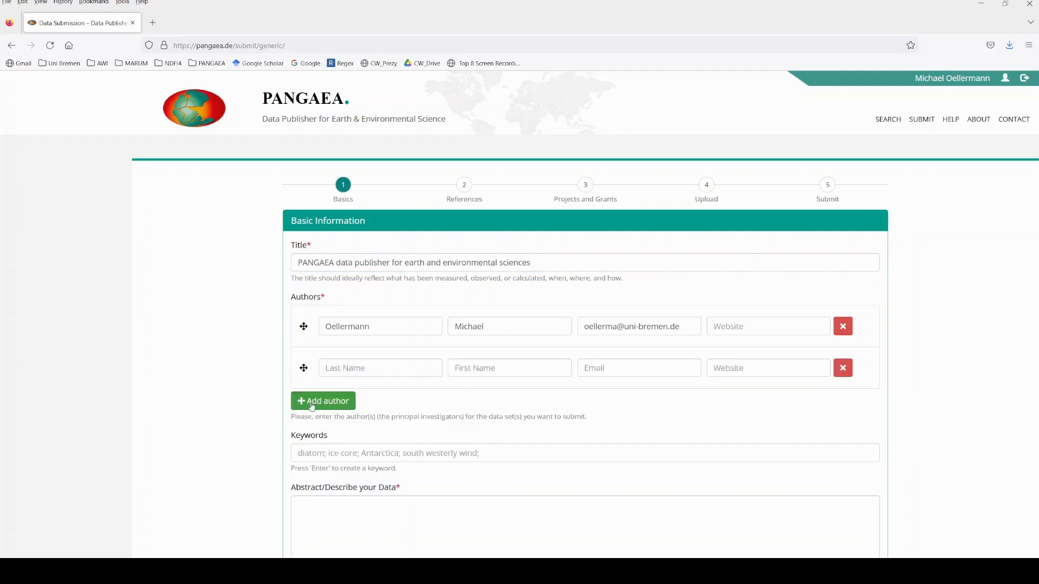
{"action": "left_click", "coordinate": [340, 370]}
{"action": "type", "text": "Smith"}
{"action": "key", "text": "Tab"}
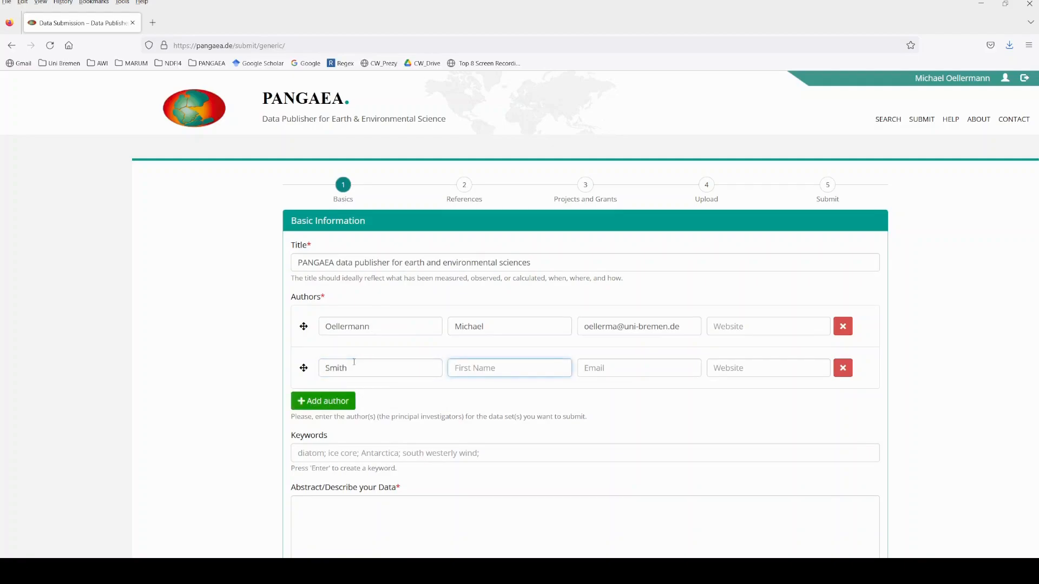
{"action": "type", "text": "John"}
{"action": "key", "text": "Tab"}
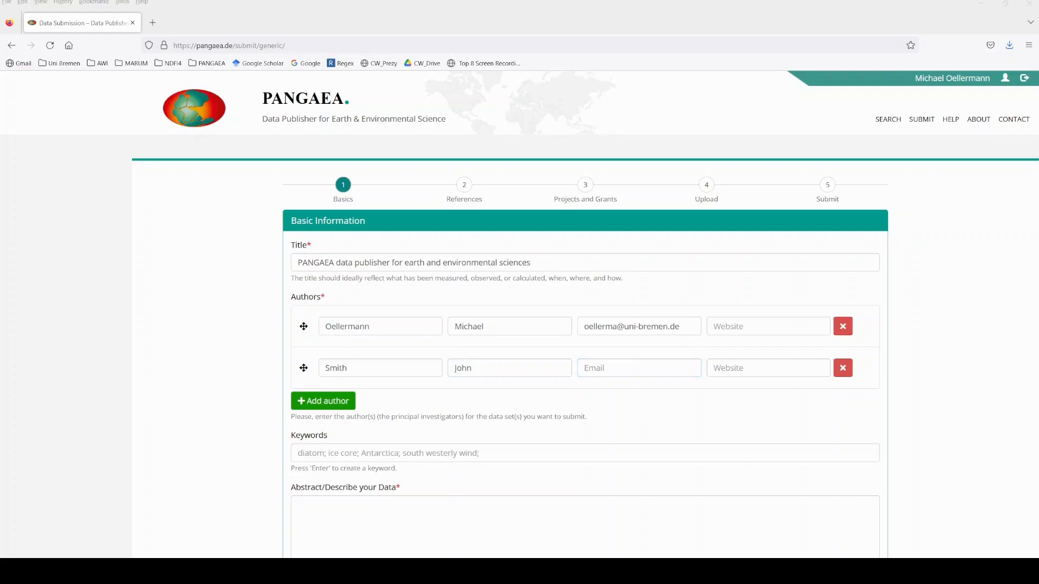
Fill in the second author's e-mail address and enter the author's ORCID link as the website.
{"action": "key", "text": "alt+Tab"}
{"action": "key", "text": "ctrl+v"}
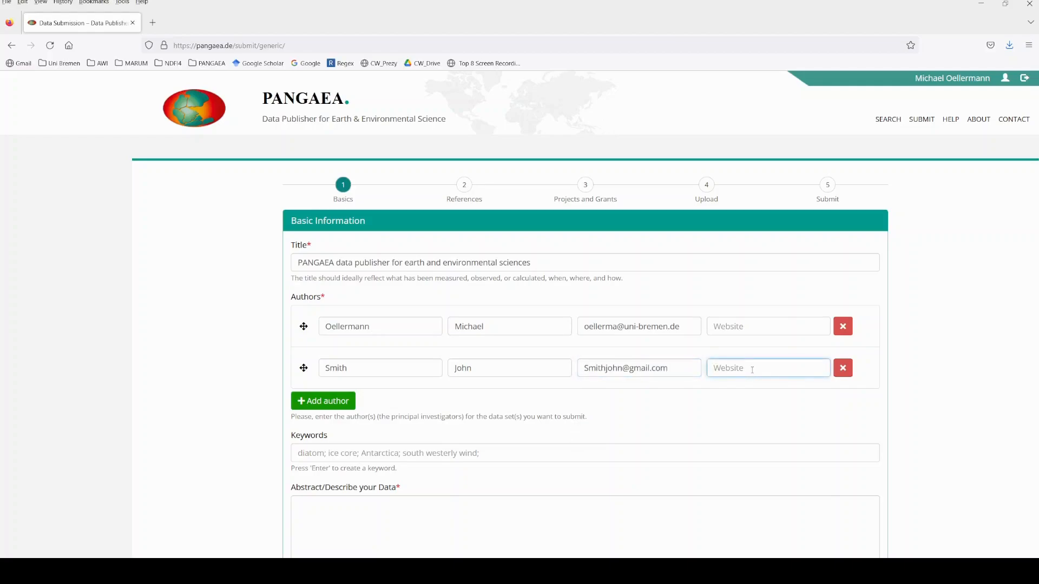
{"action": "key", "text": "alt+Tab"}
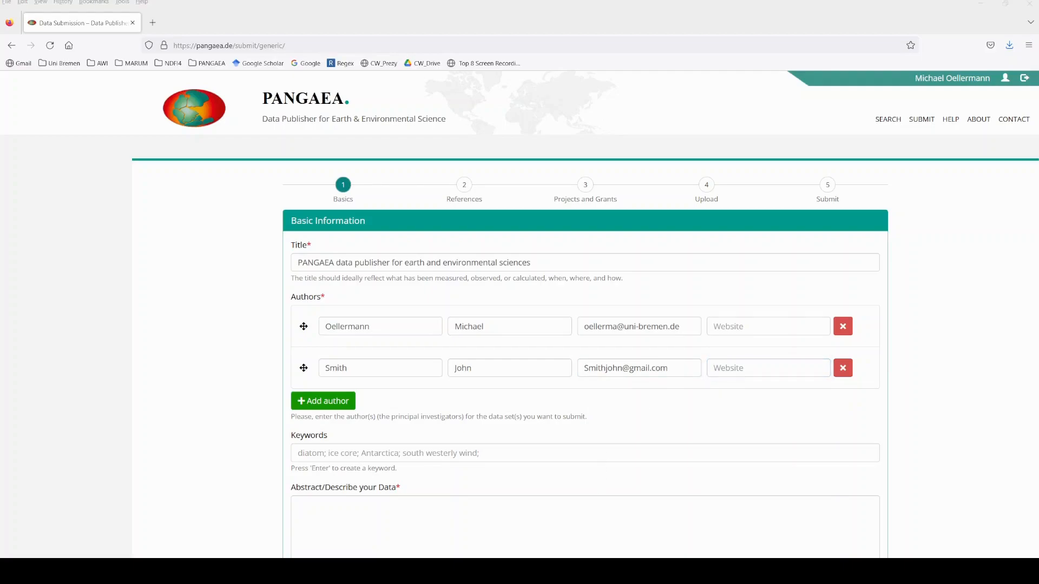
{"action": "key", "text": "alt+Tab"}
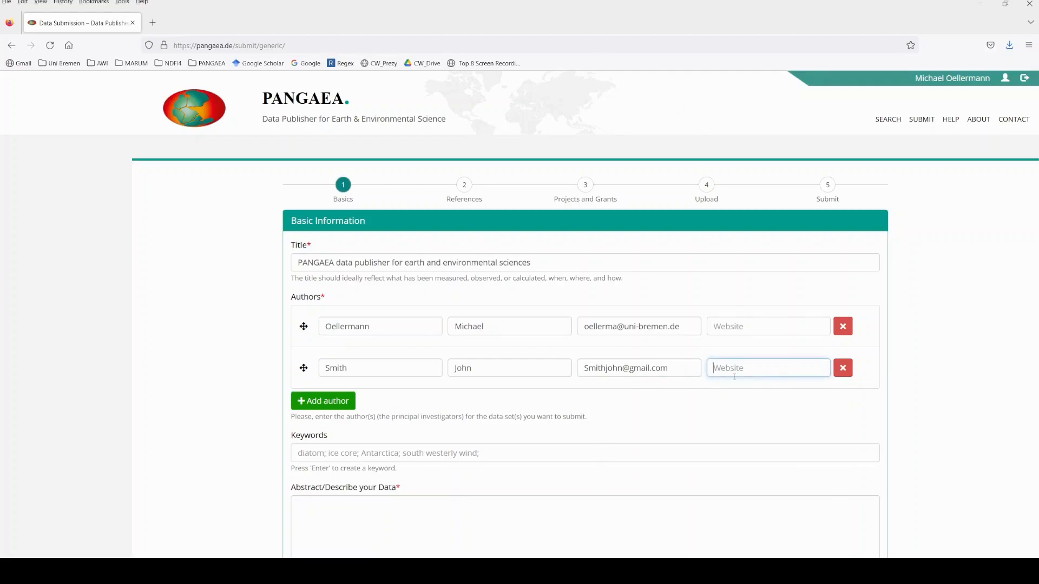
{"action": "key", "text": "ctrl+v"}
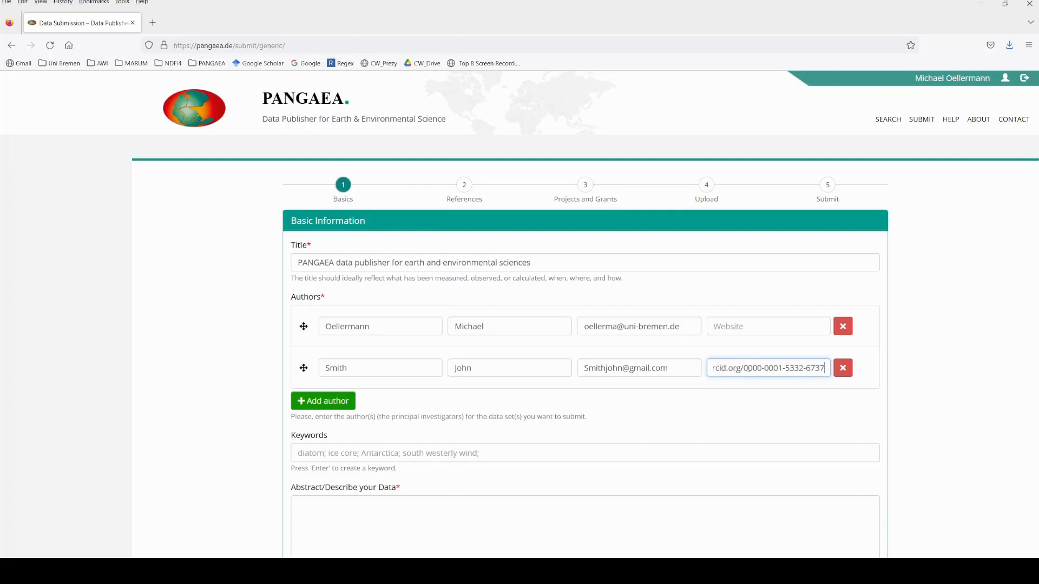
Add the suggested keywords "Diatom blooms" and "Antarctic" to the submission.
{"action": "scroll", "coordinate": [464, 447], "scroll_direction": "down", "scroll_amount": 2}
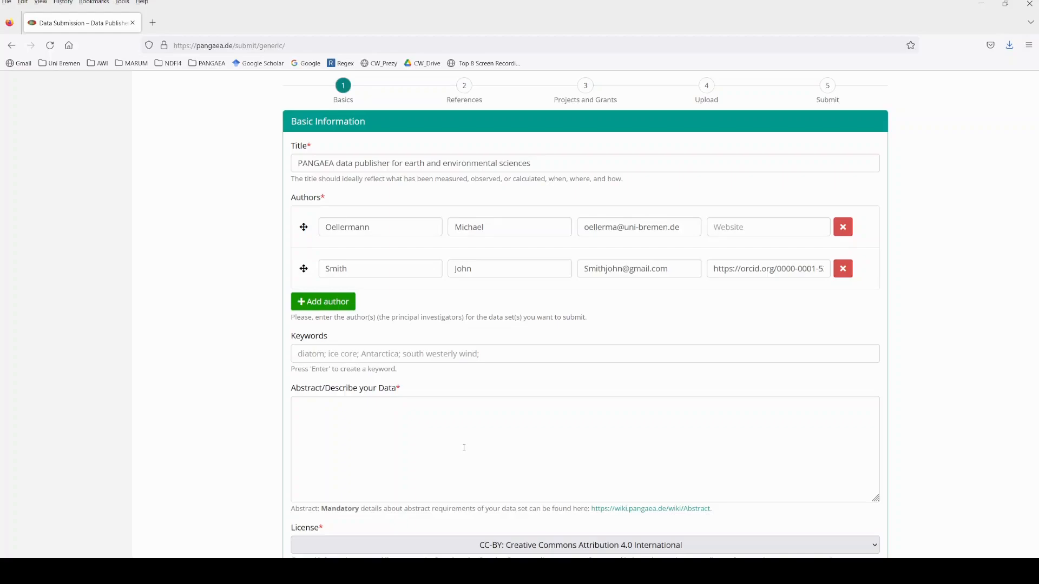
{"action": "left_click", "coordinate": [373, 356]}
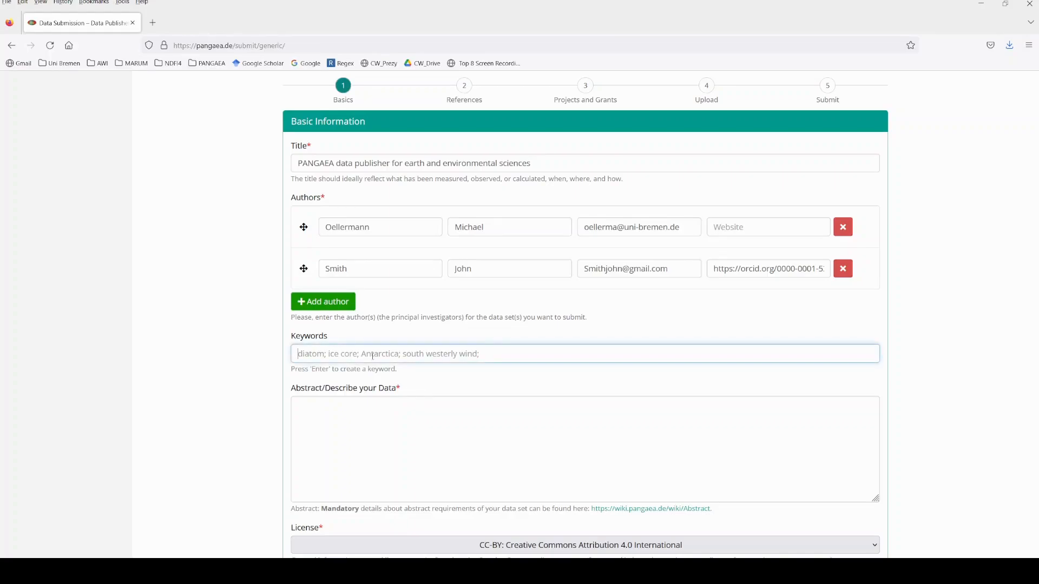
{"action": "type", "text": "diat"}
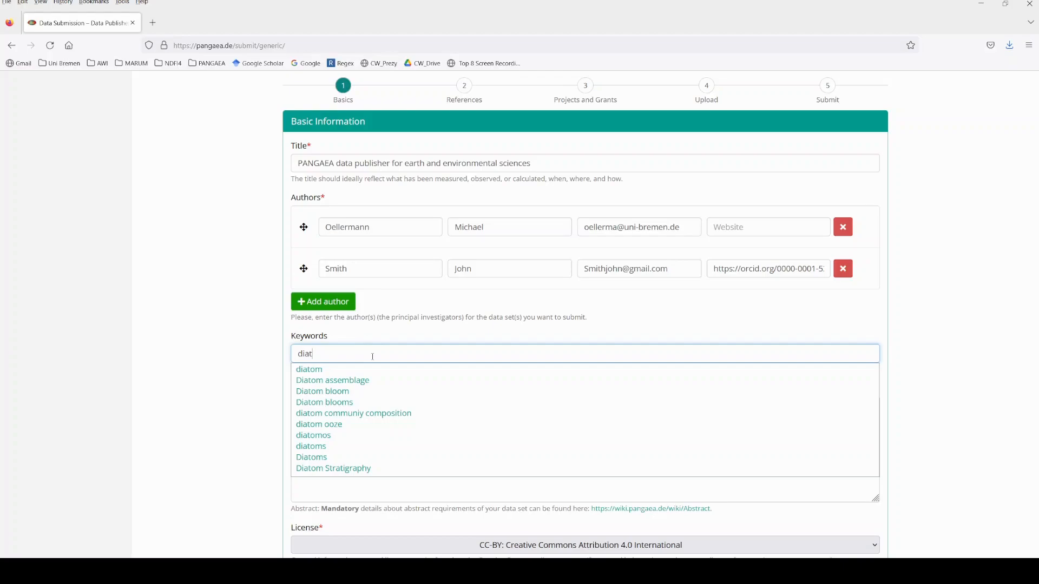
{"action": "left_click", "coordinate": [342, 407]}
{"action": "type", "text": "A"}
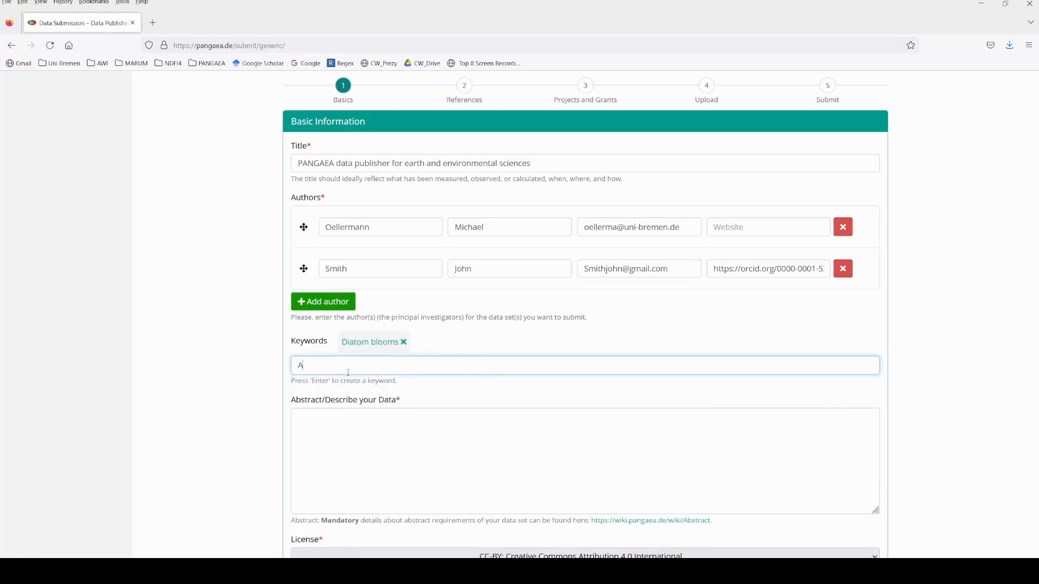
{"action": "type", "text": "ntarctic"}
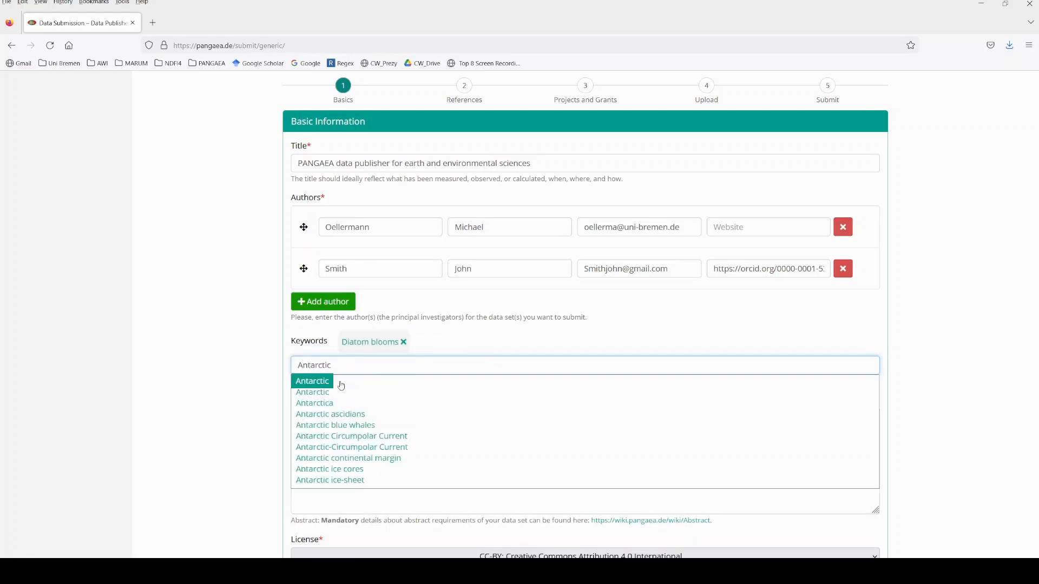
{"action": "left_click", "coordinate": [341, 381]}
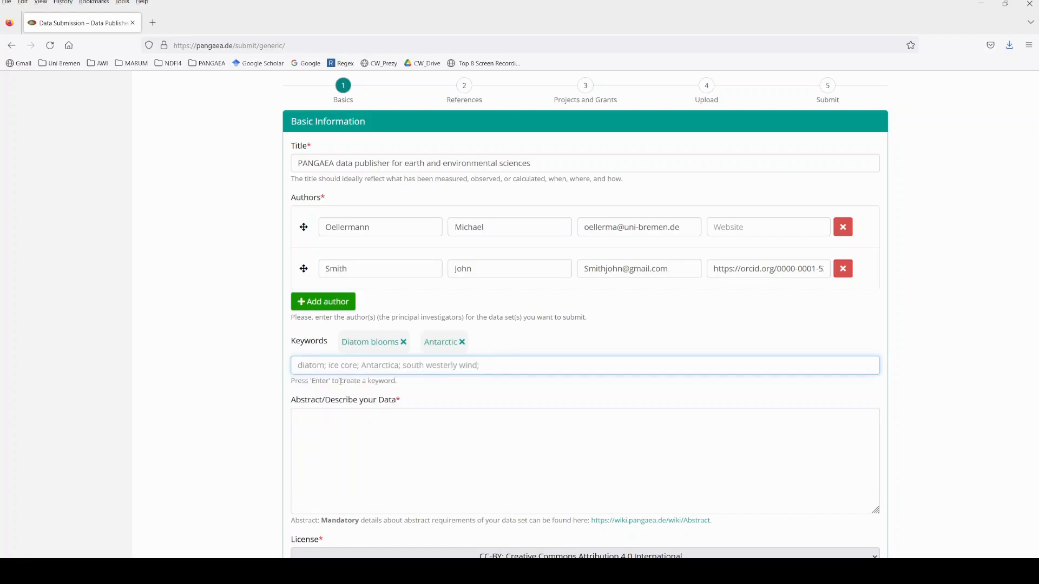
Paste the prepared abstract about the CTD and LADCP casts into the data description and trim its end.
{"action": "left_click", "coordinate": [334, 426]}
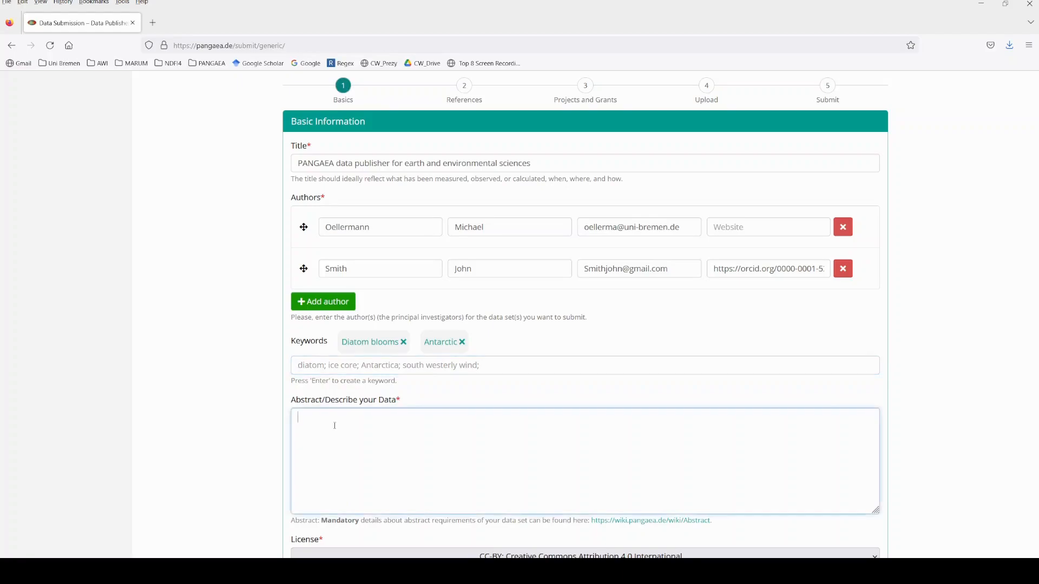
{"action": "key", "text": "ctrl+v"}
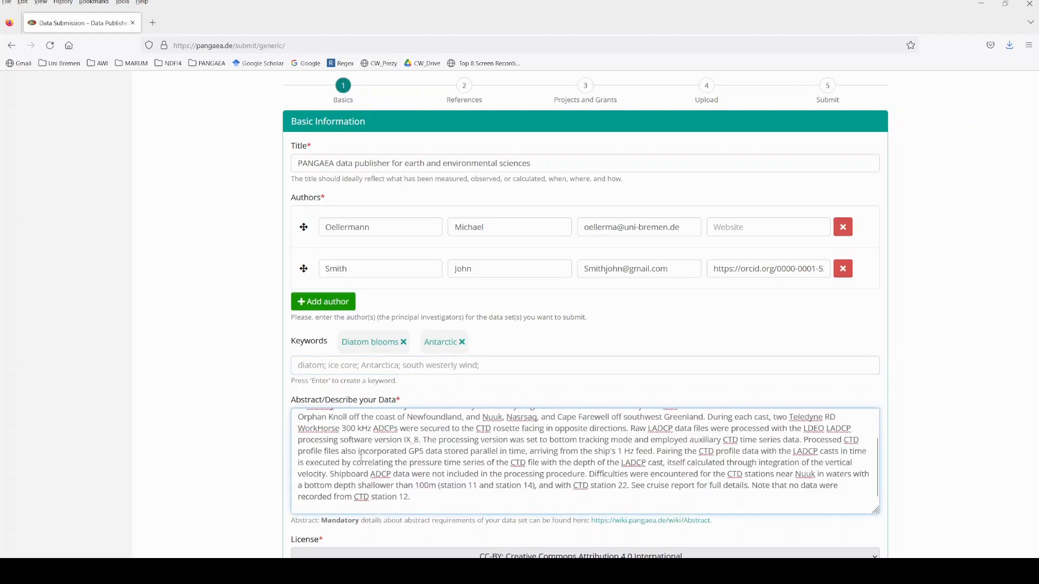
{"action": "key", "text": "BackSpace"}
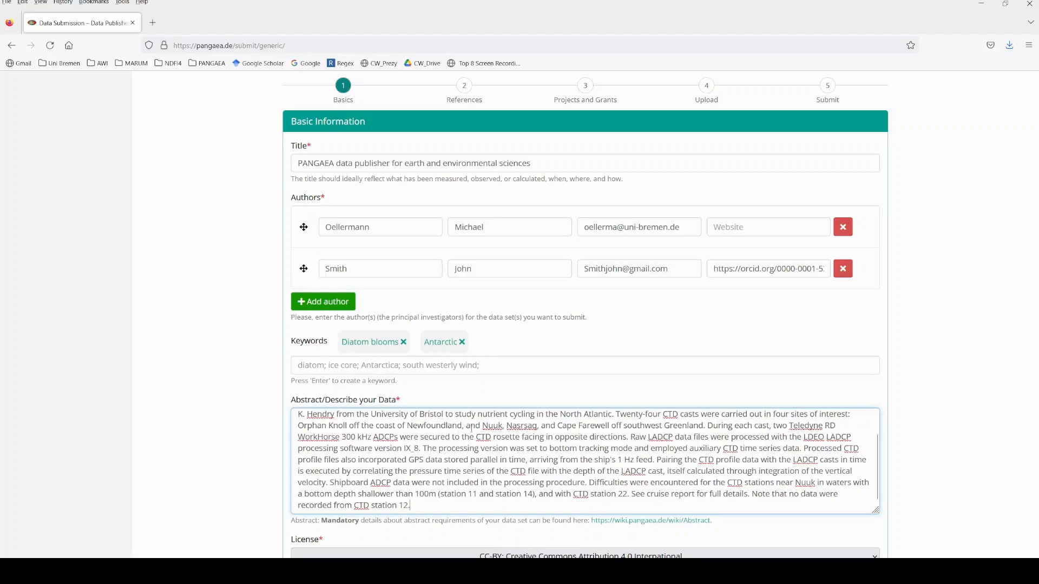
Consult the PANGAEA Wiki guidelines on what an abstract should contain, and return to the submission form.
{"action": "left_click", "coordinate": [624, 521]}
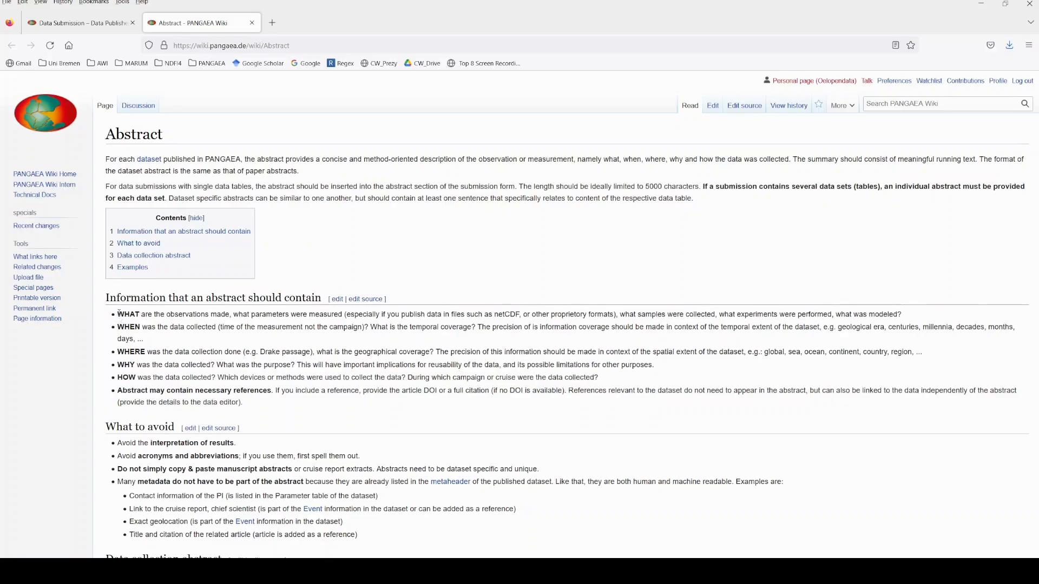
{"action": "left_click_drag", "start_coordinate": [119, 314], "coordinate": [135, 325]}
{"action": "left_click", "coordinate": [116, 27]}
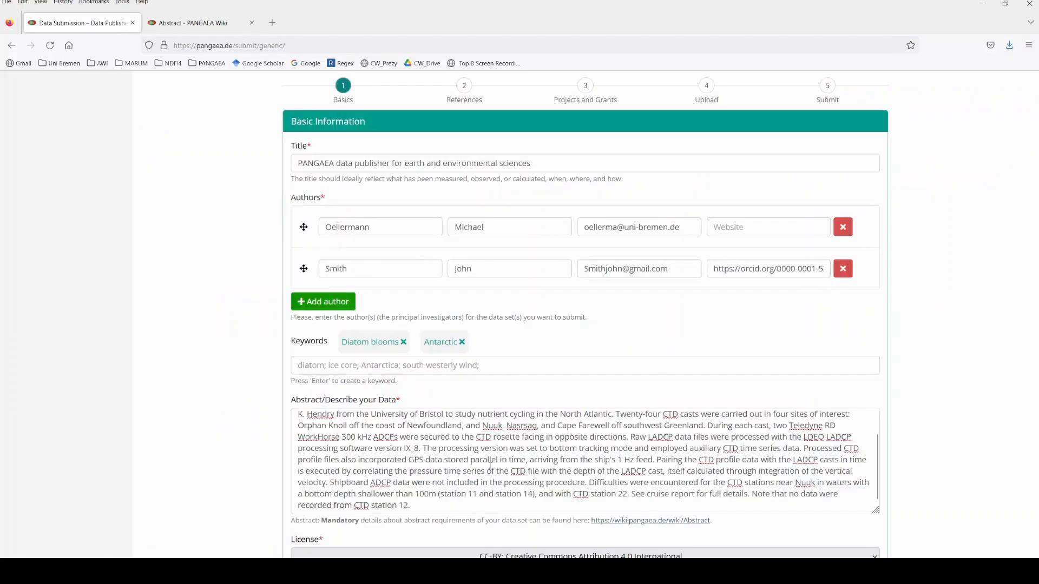
Consult the PANGAEA Wiki page on which licenses are available and suitable for the data, and return to the submission form.
{"action": "scroll", "coordinate": [451, 474], "scroll_direction": "down", "scroll_amount": 1}
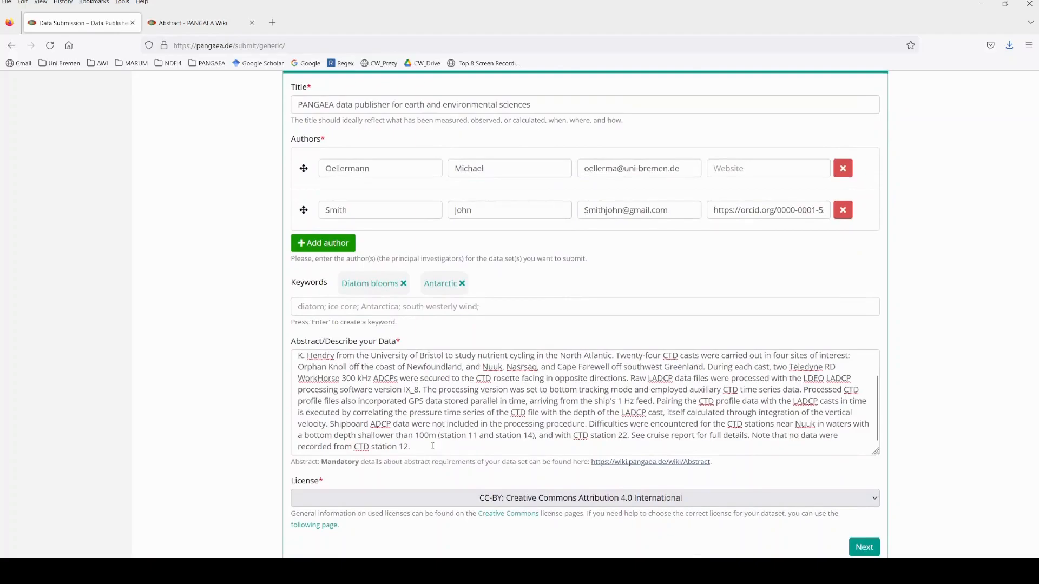
{"action": "scroll", "coordinate": [433, 446], "scroll_direction": "down", "scroll_amount": 1}
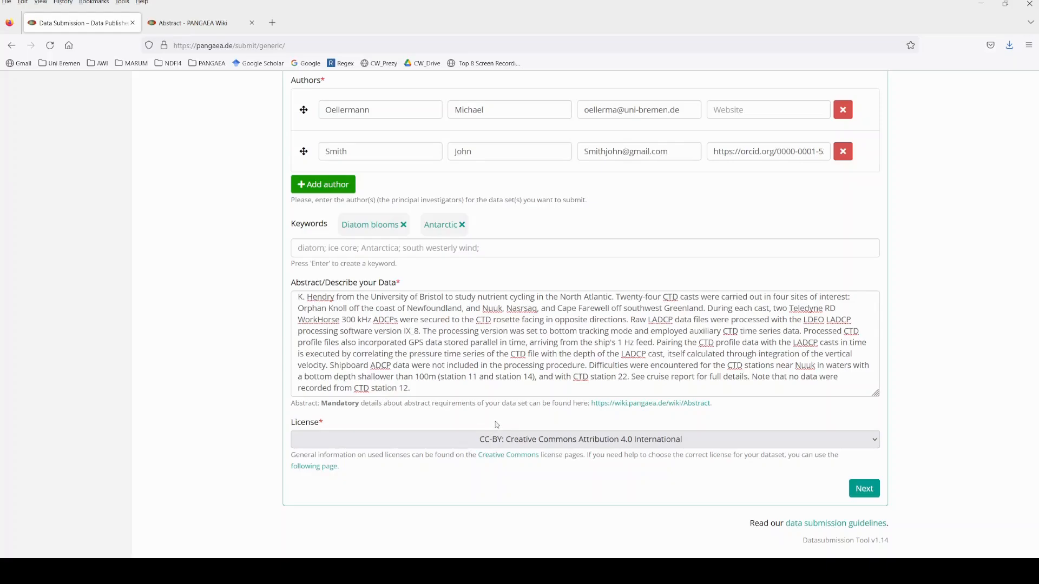
{"action": "left_click", "coordinate": [323, 471]}
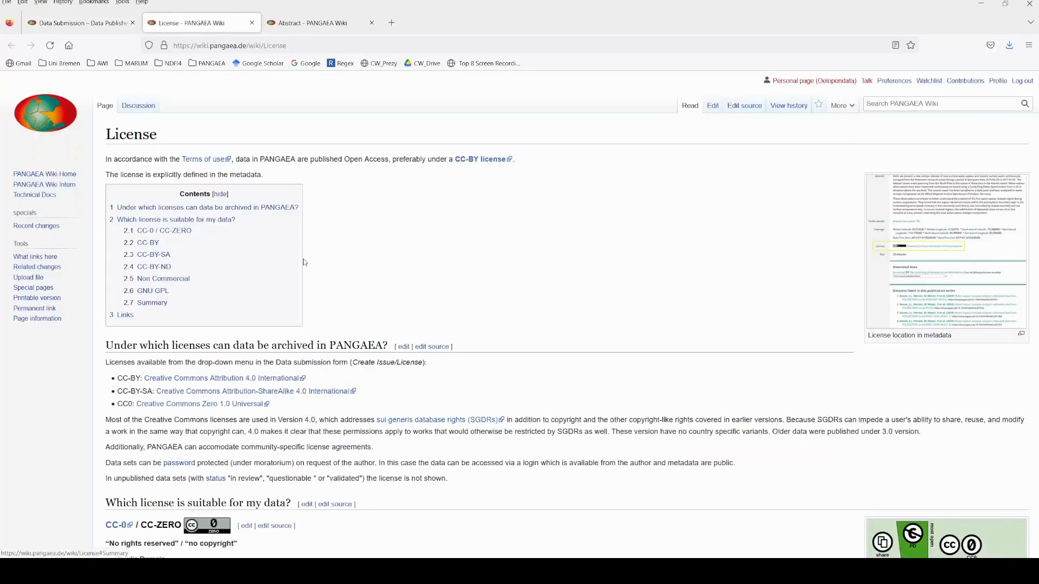
{"action": "scroll", "coordinate": [426, 279], "scroll_direction": "down", "scroll_amount": 2}
{"action": "scroll", "coordinate": [426, 280], "scroll_direction": "up", "scroll_amount": 2}
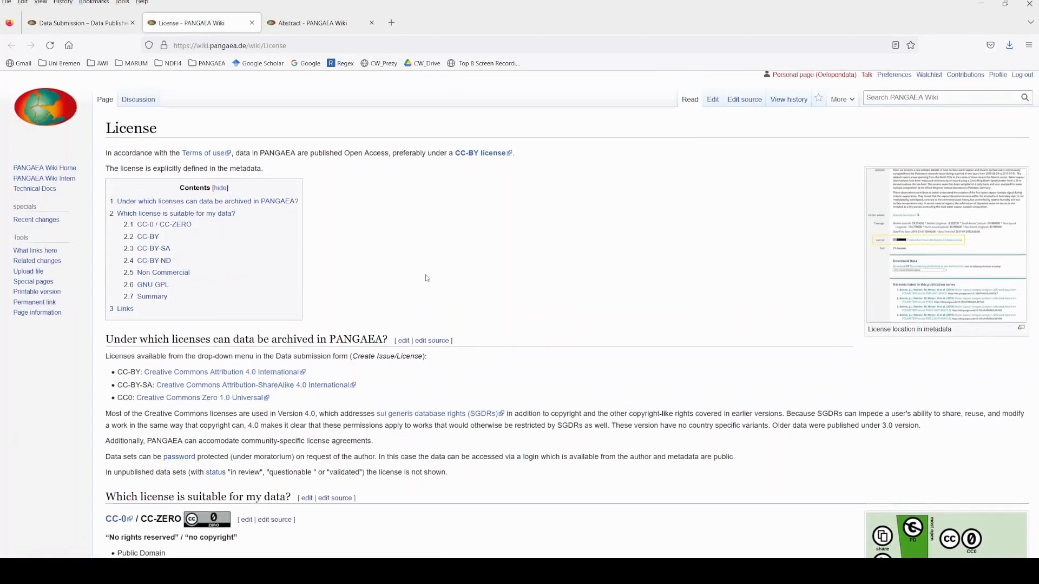
{"action": "scroll", "coordinate": [431, 276], "scroll_direction": "down", "scroll_amount": 6}
{"action": "scroll", "coordinate": [432, 276], "scroll_direction": "down", "scroll_amount": 4}
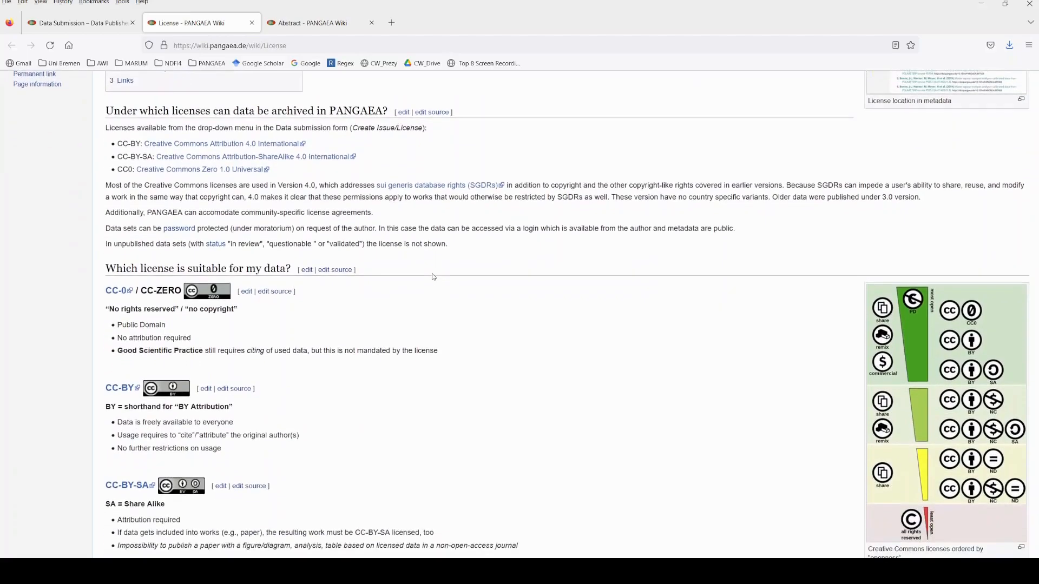
{"action": "scroll", "coordinate": [316, 400], "scroll_direction": "down", "scroll_amount": 4}
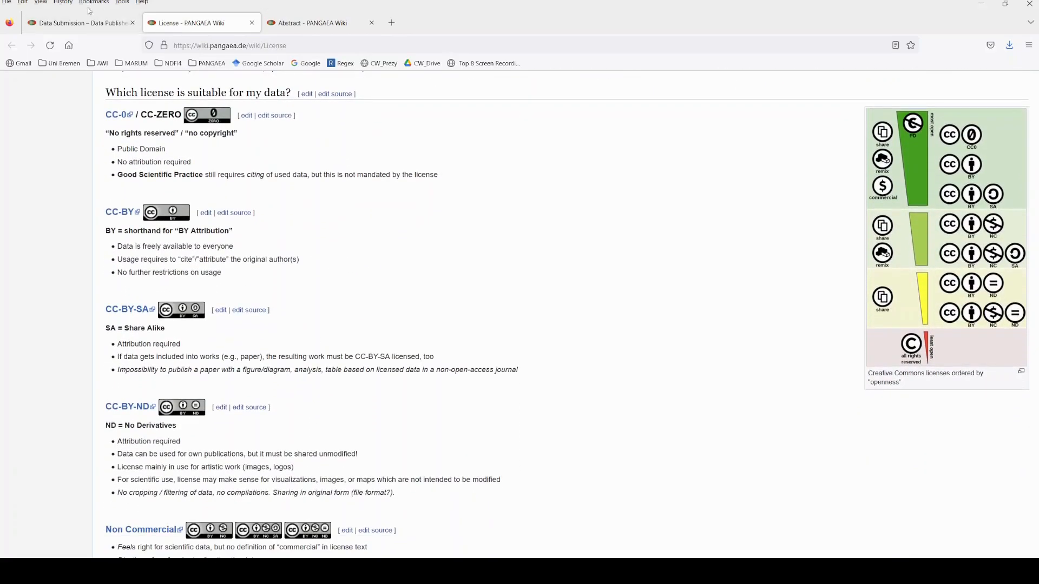
{"action": "left_click", "coordinate": [111, 17]}
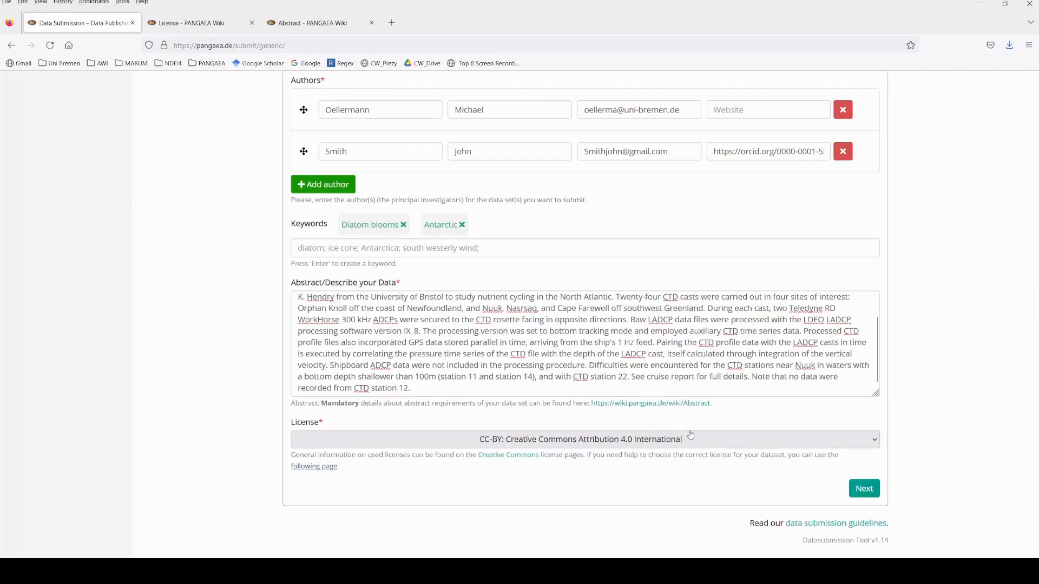
Proceed to the references, paste the 2006 citation "Archiving and Distributing Earth-Science Data with the PANGAEA Information System", and enlarge its field to fit.
{"action": "left_click", "coordinate": [864, 489]}
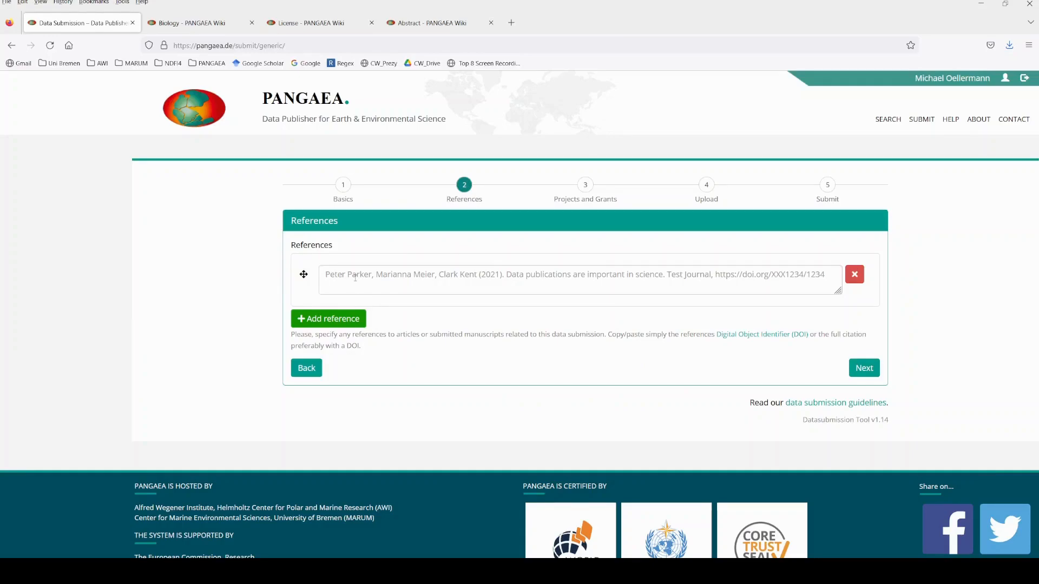
{"action": "left_click", "coordinate": [355, 277]}
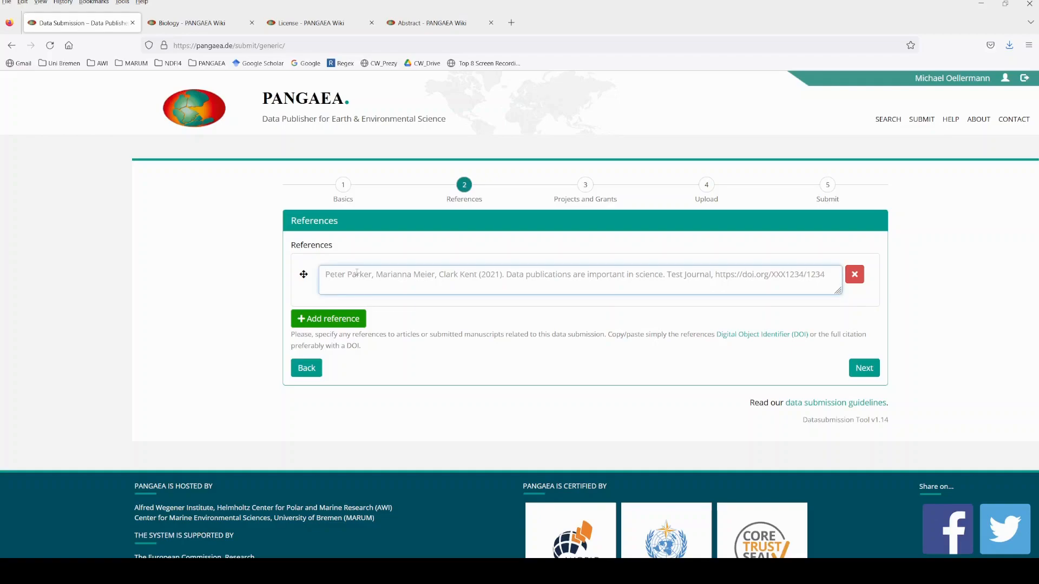
{"action": "key", "text": "ctrl+v"}
{"action": "key", "text": "BackSpace"}
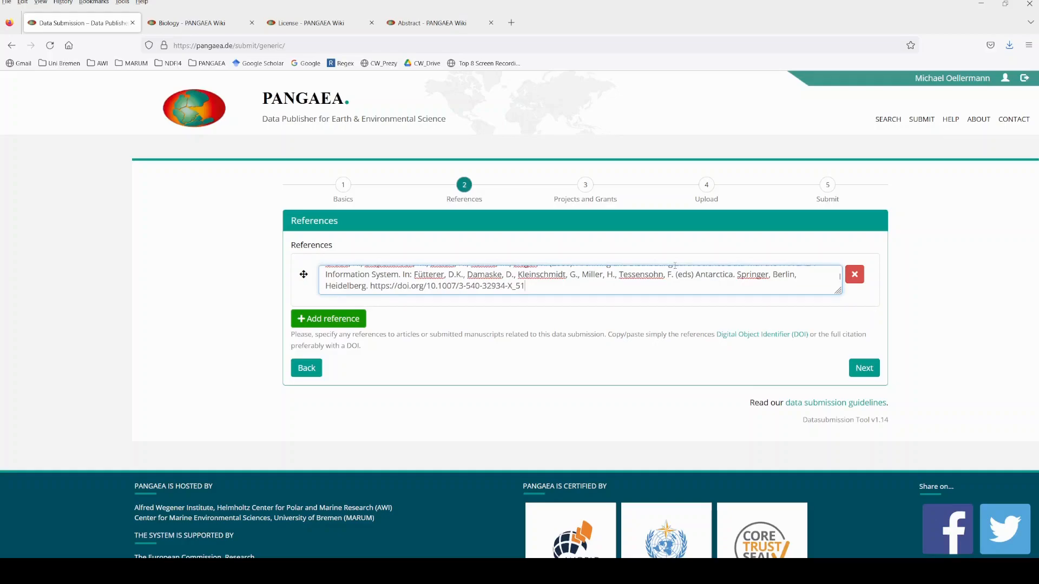
{"action": "scroll", "coordinate": [547, 290], "scroll_direction": "up", "scroll_amount": 1}
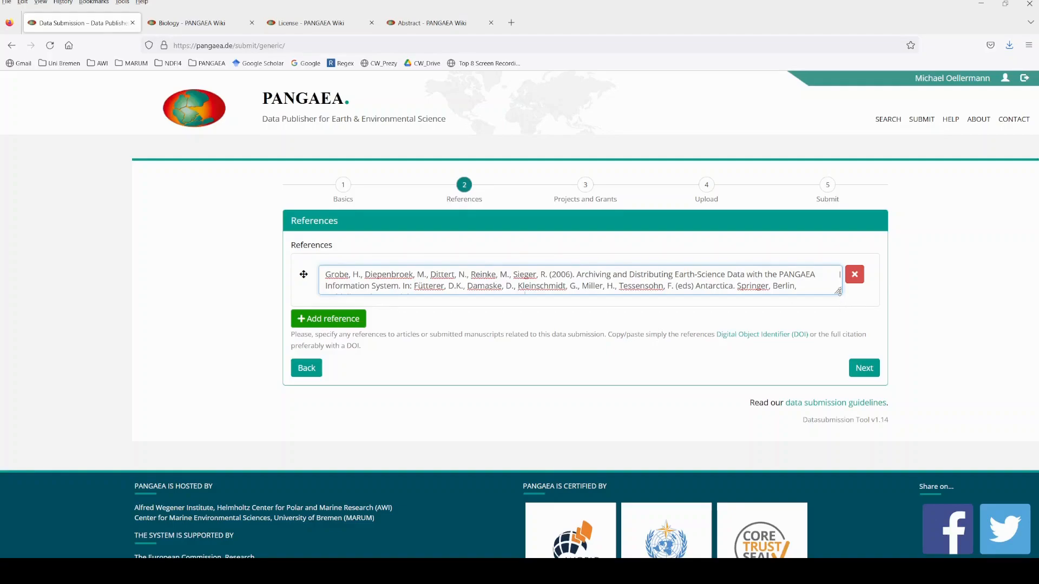
{"action": "left_click_drag", "start_coordinate": [838, 291], "coordinate": [838, 316]}
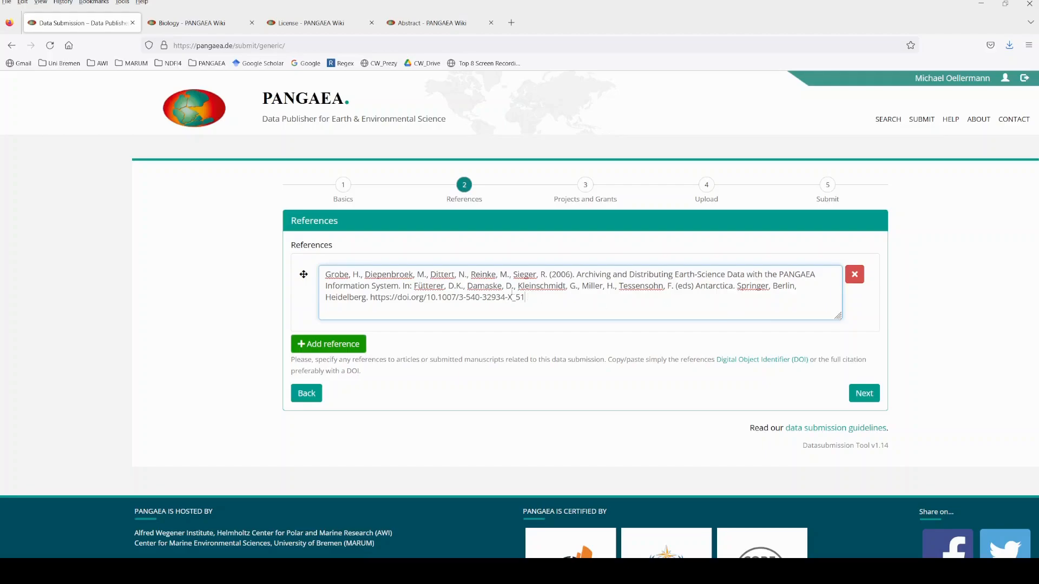
{"action": "left_click", "coordinate": [331, 346]}
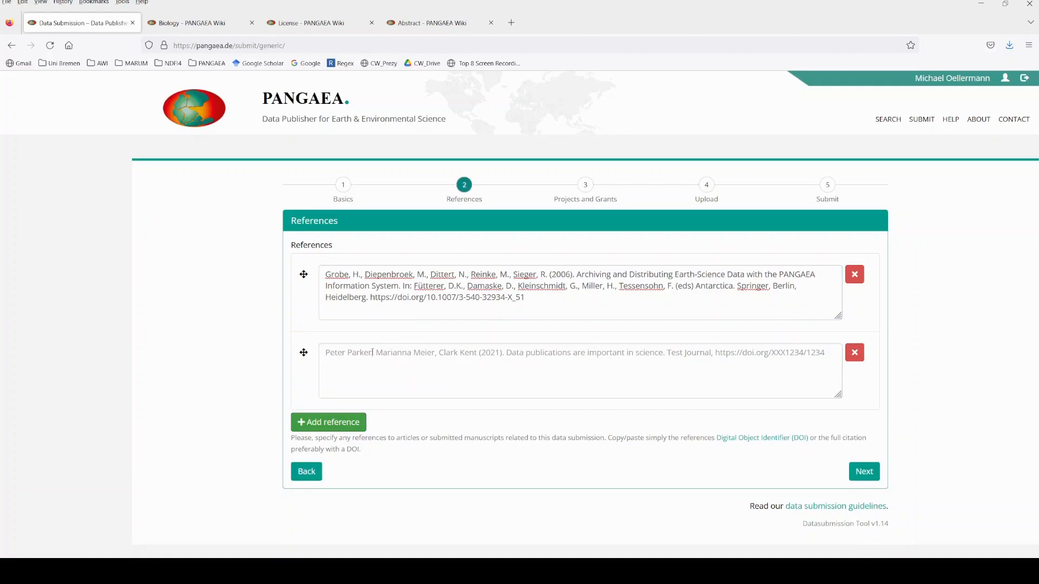
{"action": "left_click", "coordinate": [372, 352]}
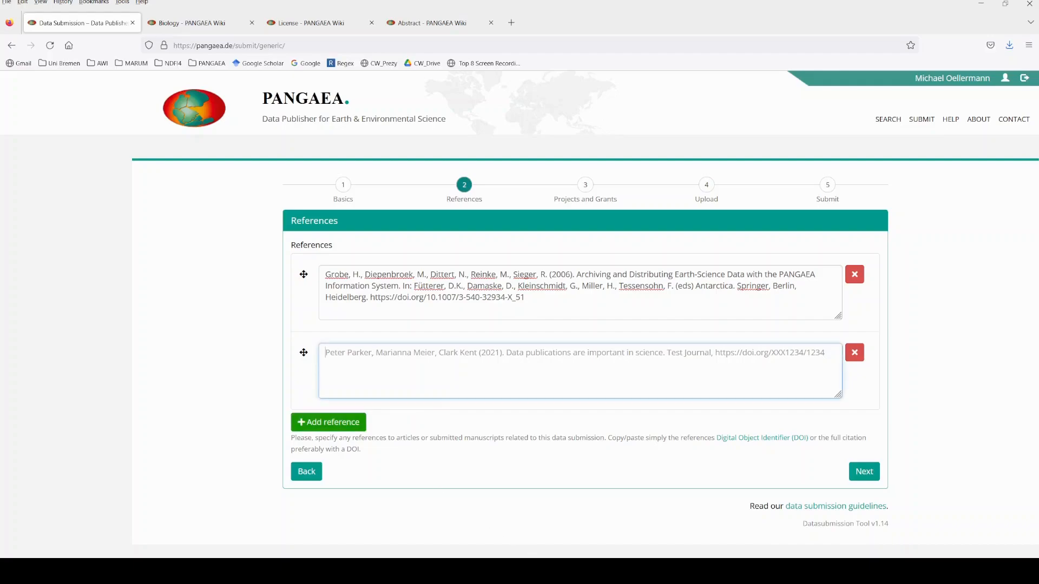
{"action": "key", "text": "alt+Tab"}
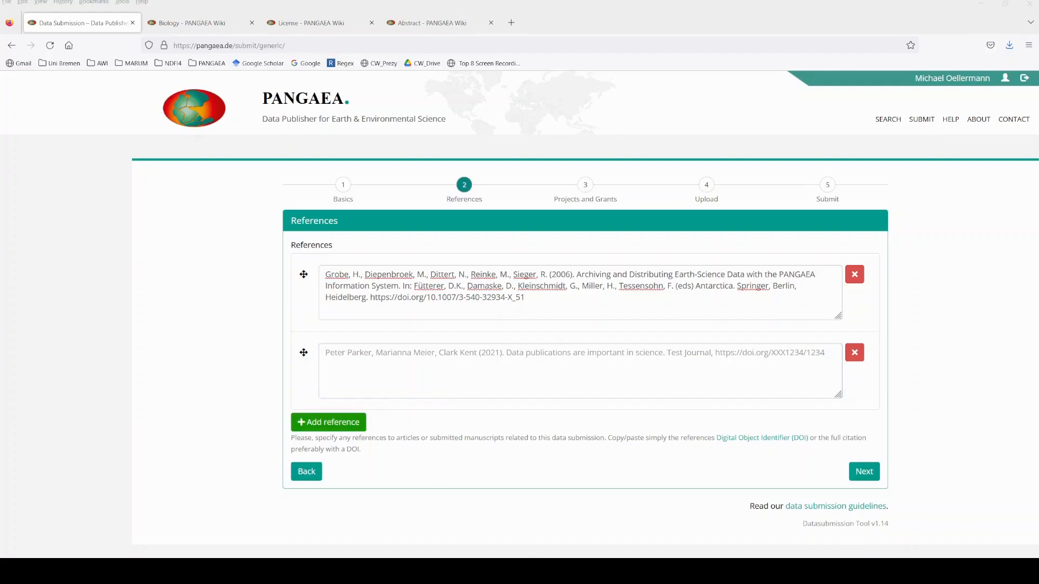
{"action": "key", "text": "alt+Tab"}
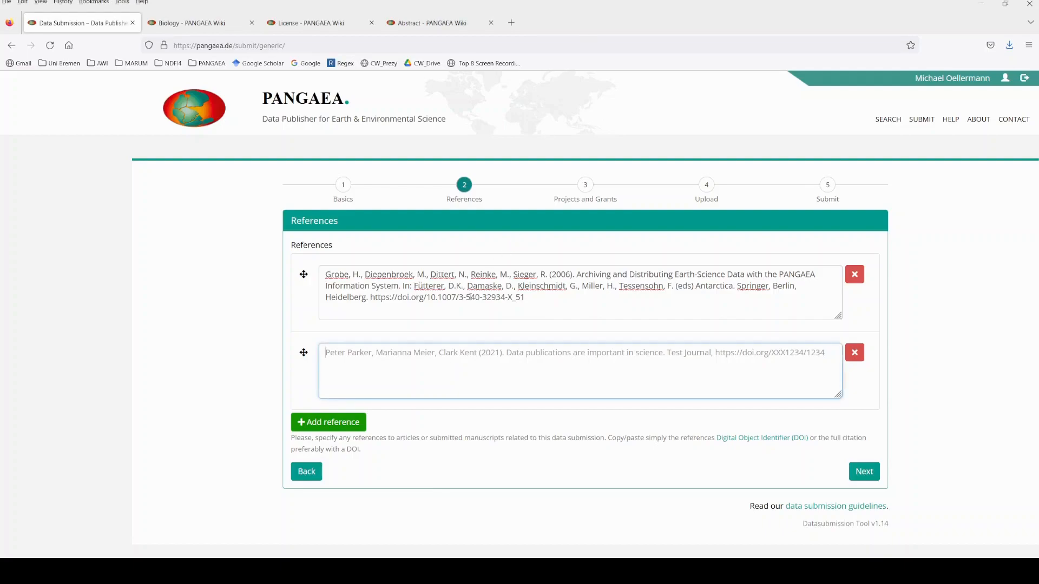
{"action": "type", "text": "https://www.science.org/doi/10.1126/science.aai9214"}
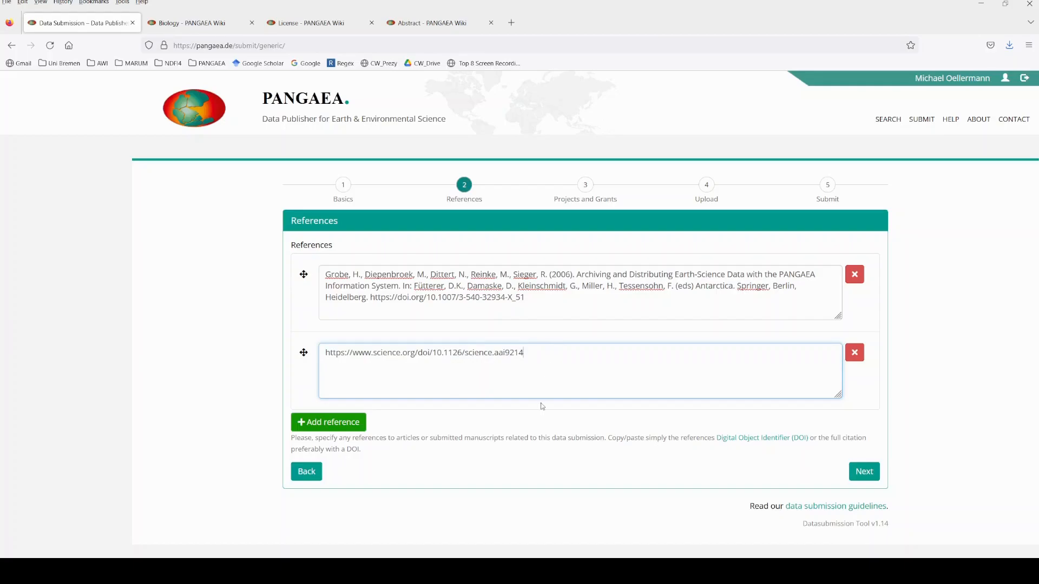
Proceed to the projects and grants, and choose the suggested project "AWI_BioOce: Biological Oceanography @ AWI" for the first row.
{"action": "left_click", "coordinate": [864, 472]}
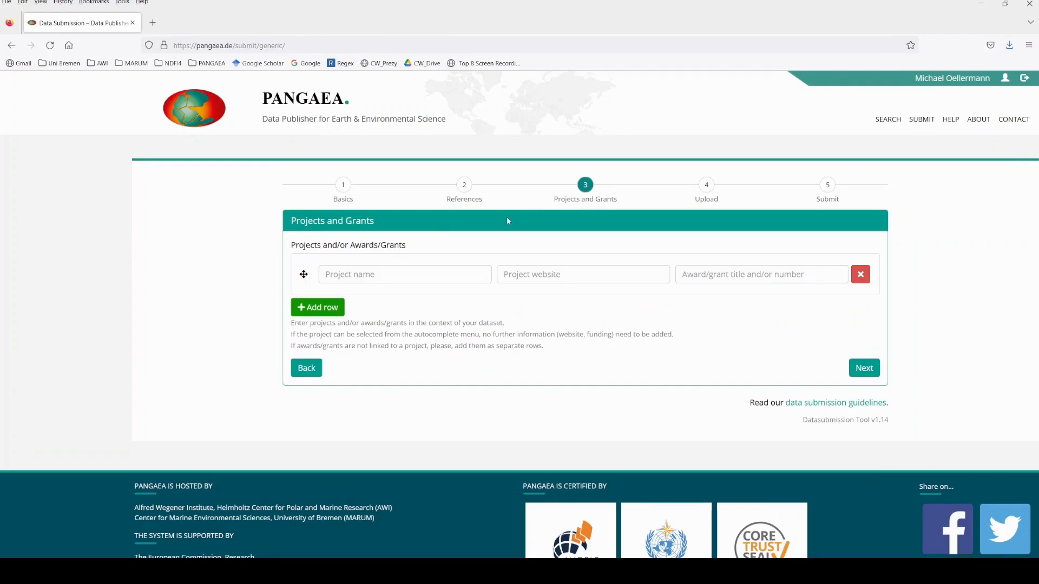
{"action": "left_click", "coordinate": [388, 273]}
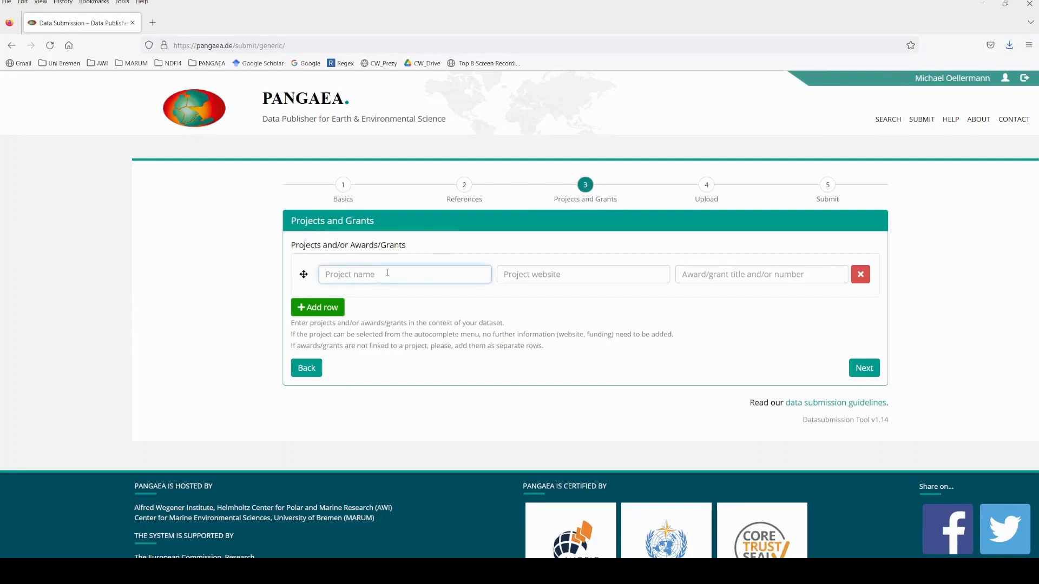
{"action": "type", "text": "aw"}
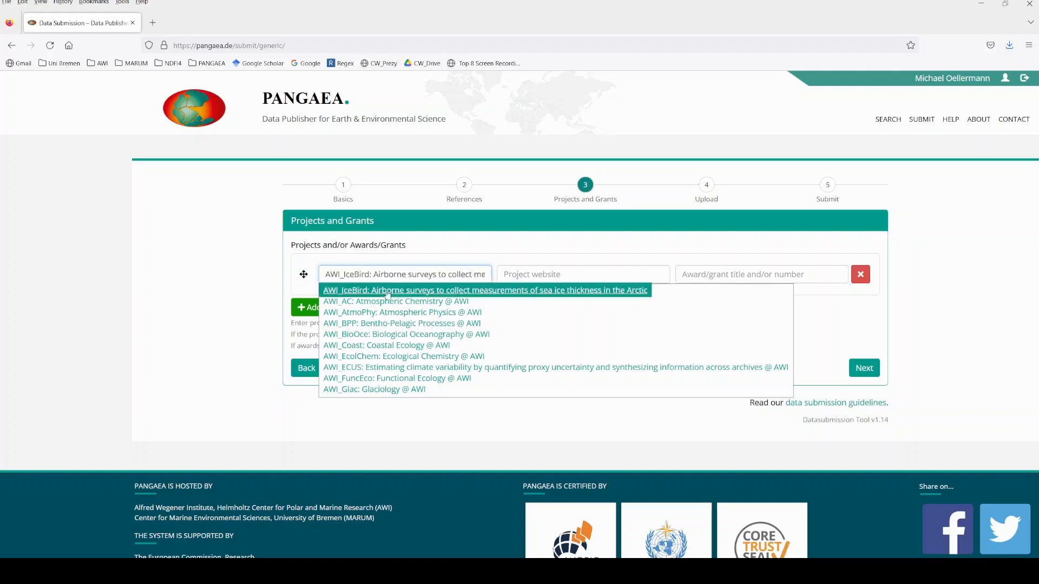
{"action": "left_click", "coordinate": [382, 337]}
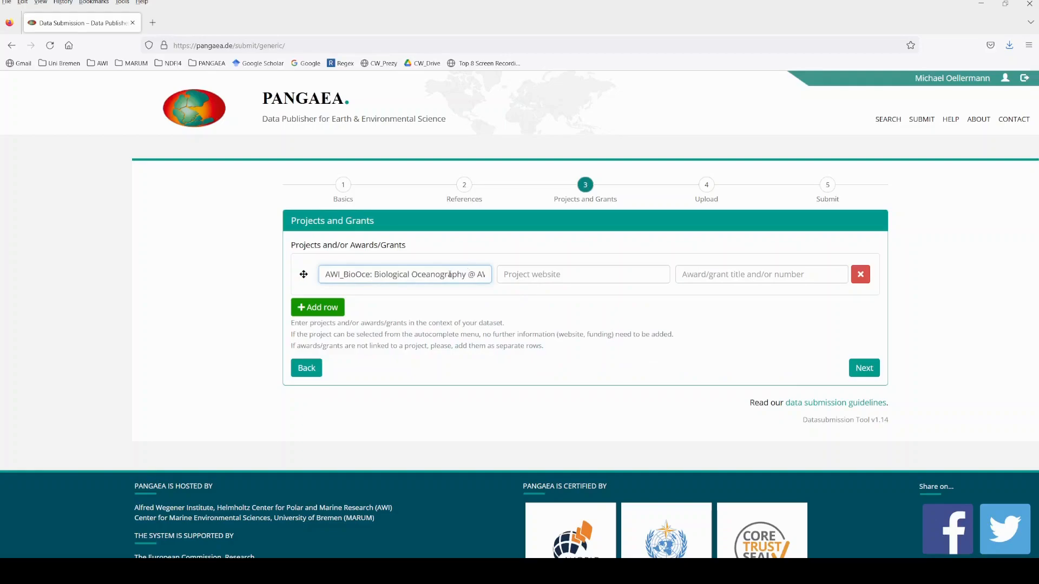
Add a second project row and name the project "New project name".
{"action": "left_click", "coordinate": [325, 308]}
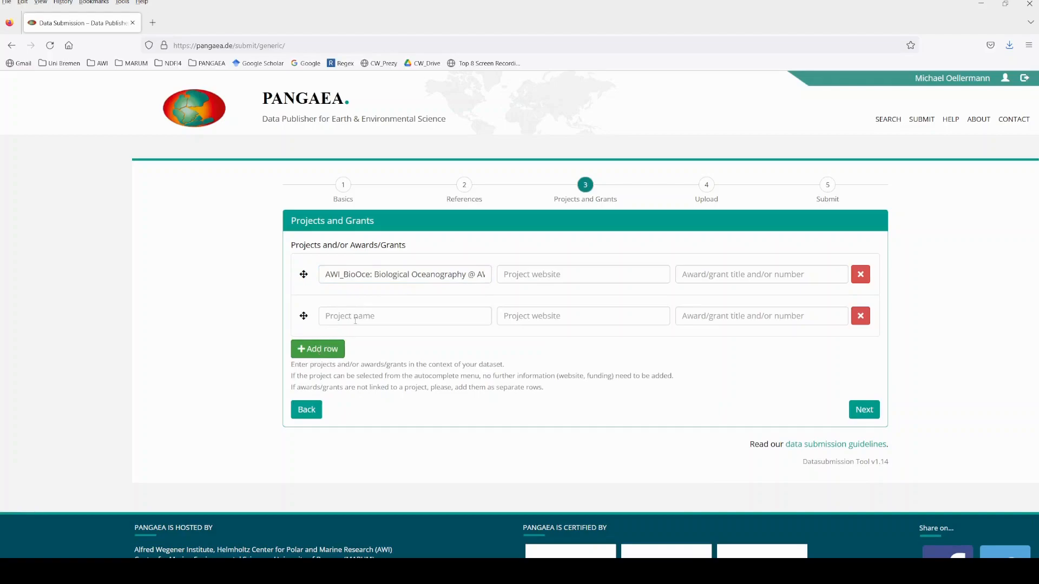
{"action": "left_click", "coordinate": [364, 316]}
{"action": "type", "text": "New pr"}
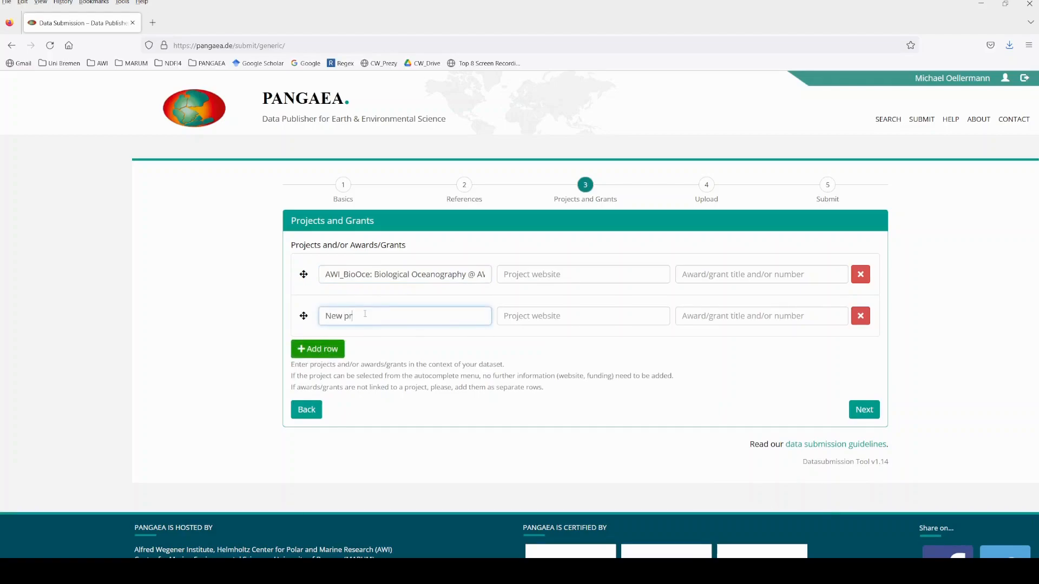
{"action": "type", "text": "oject "}
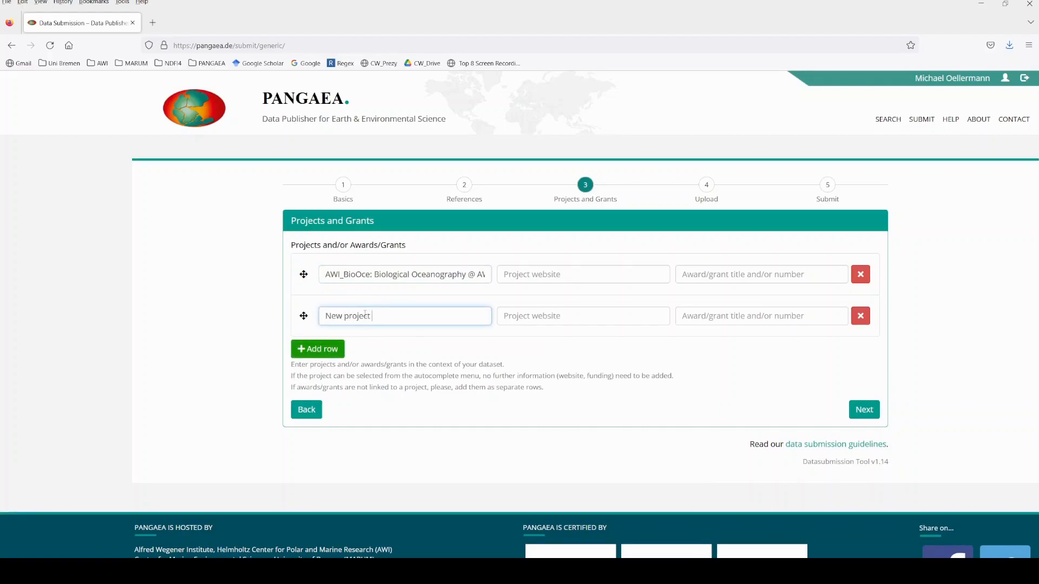
{"action": "type", "text": "datase"}
{"action": "key", "text": "BackSpace"}
{"action": "key", "text": "BackSpace"}
{"action": "key", "text": "BackSpace"}
{"action": "key", "text": "BackSpace"}
{"action": "key", "text": "BackSpace"}
{"action": "key", "text": "BackSpace"}
{"action": "type", "text": "name"}
{"action": "left_click", "coordinate": [530, 322]}
{"action": "type", "text": "https://icylab.wordpress.com/"}
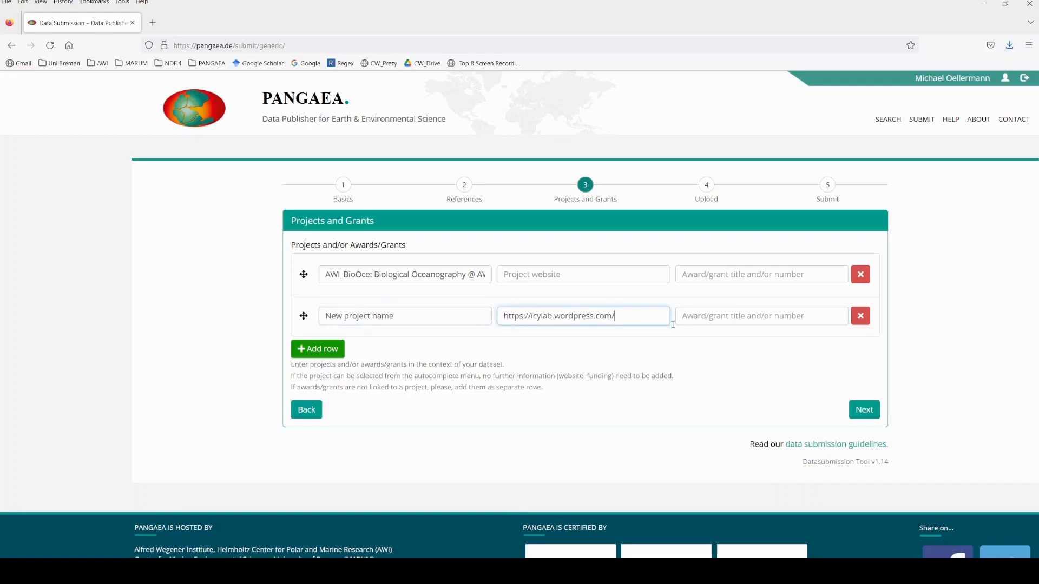
{"action": "left_click", "coordinate": [711, 323]}
{"action": "type", "text": "847541"}
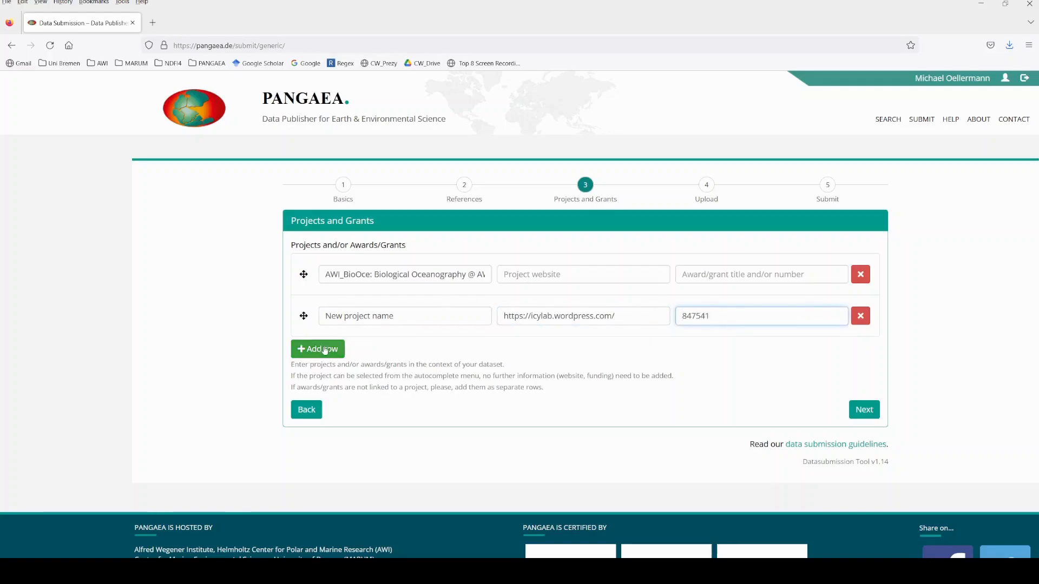
Add a third row with the name "Award title" and an award number, leaving its project website empty.
{"action": "left_click", "coordinate": [326, 349]}
{"action": "left_click", "coordinate": [336, 355]}
{"action": "type", "text": "Award title"}
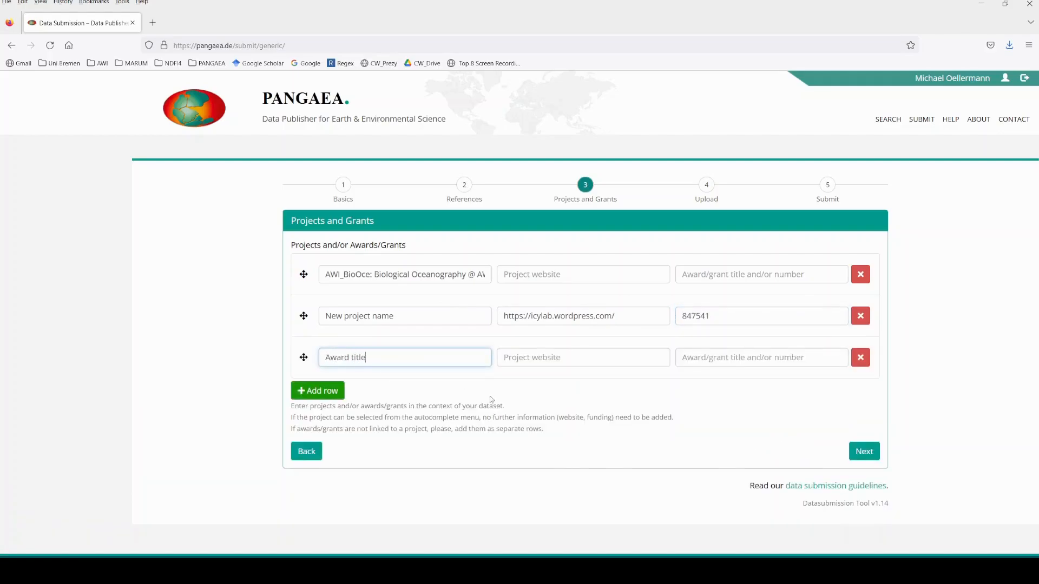
{"action": "left_click", "coordinate": [598, 359]}
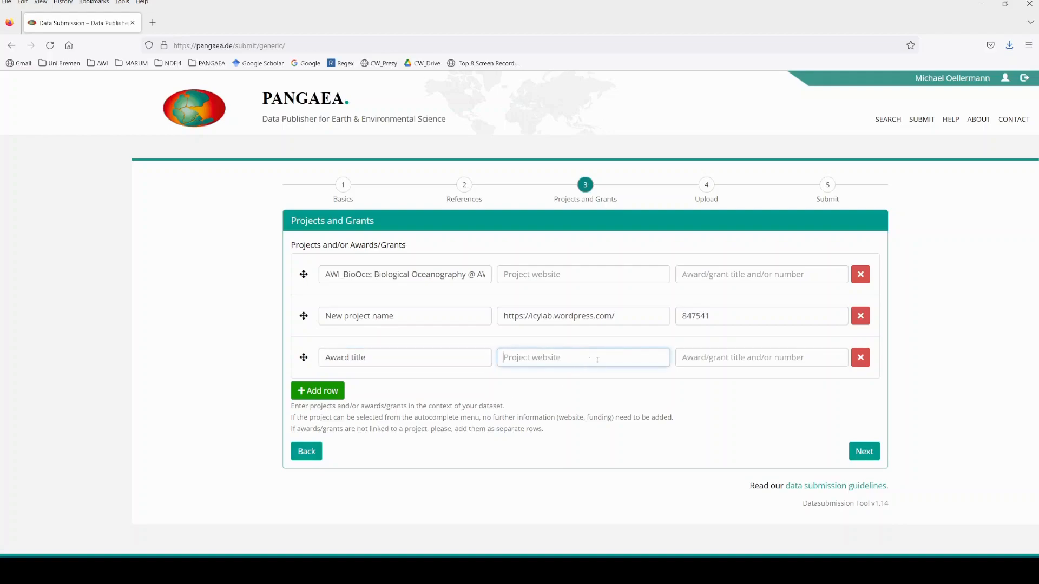
{"action": "left_click", "coordinate": [729, 357]}
{"action": "type", "text": "8"}
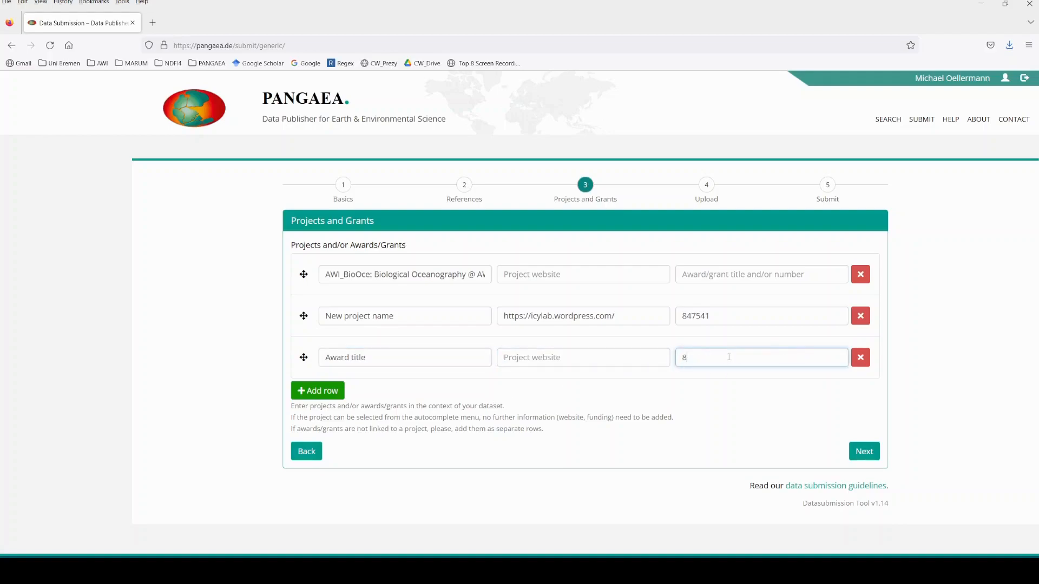
{"action": "type", "text": "46784"}
Proceed to the file upload and attach Submission_template.xlsx as the data file.
{"action": "left_click", "coordinate": [868, 457]}
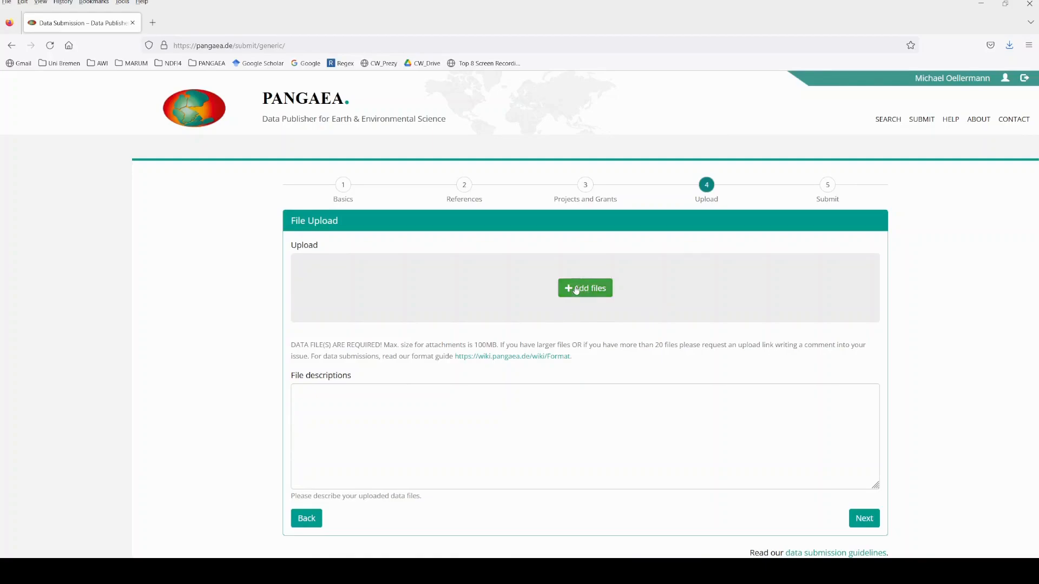
{"action": "left_click", "coordinate": [593, 288]}
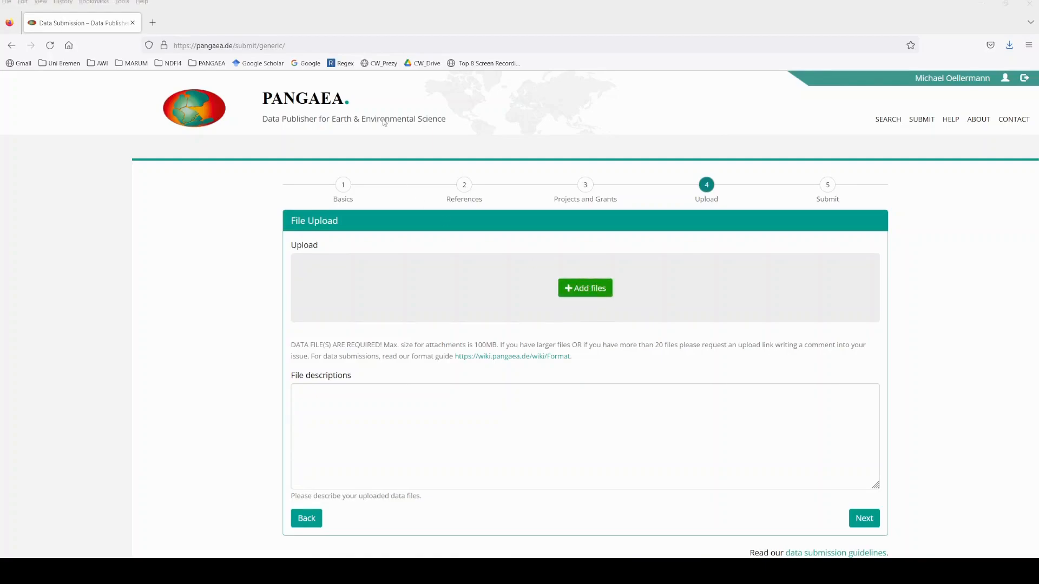
{"action": "double_click", "coordinate": [119, 165]}
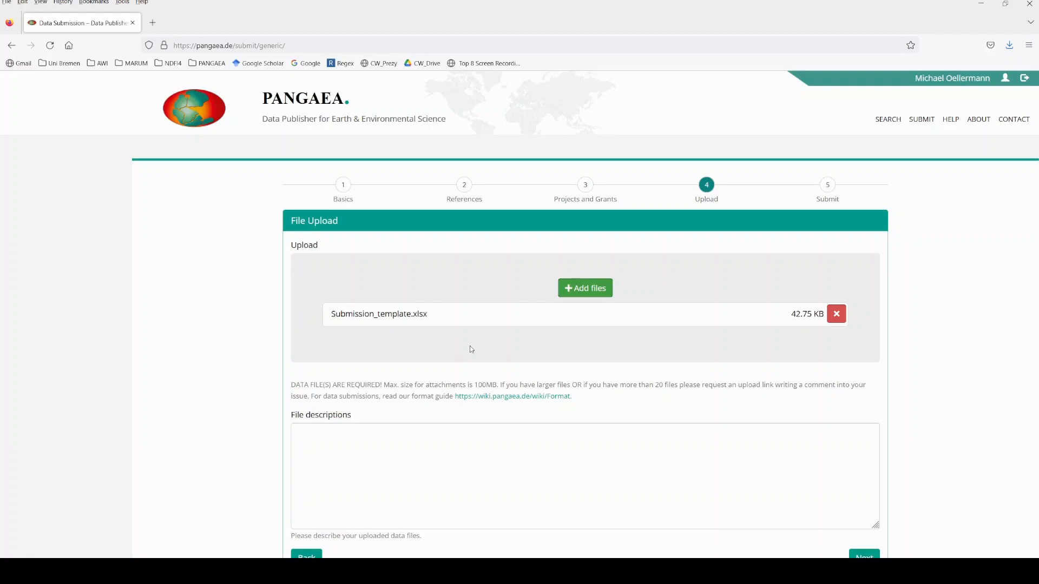
Open the linked format guide, examine the accepted file formats from documentation through proprietary formats, and return to the submission form.
{"action": "scroll", "coordinate": [470, 349], "scroll_direction": "down", "scroll_amount": 1}
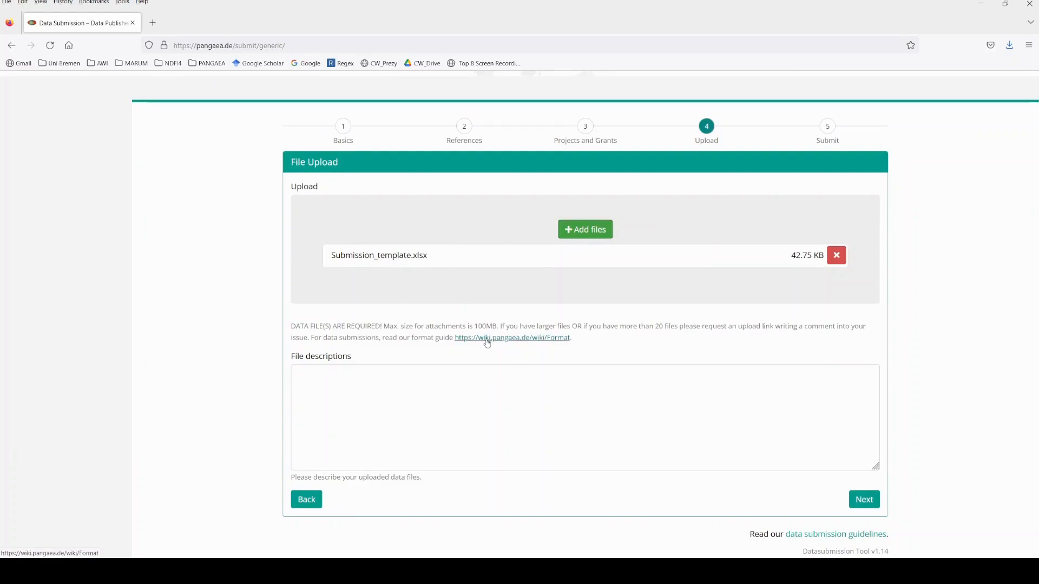
{"action": "left_click", "coordinate": [487, 341]}
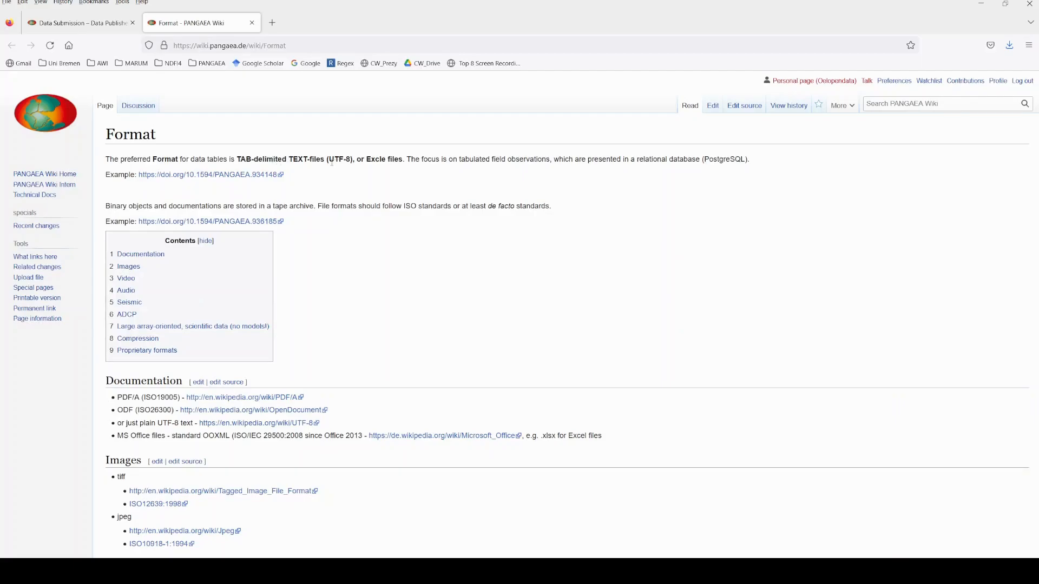
{"action": "left_click_drag", "start_coordinate": [328, 160], "coordinate": [351, 160]}
{"action": "scroll", "coordinate": [353, 249], "scroll_direction": "down", "scroll_amount": 1}
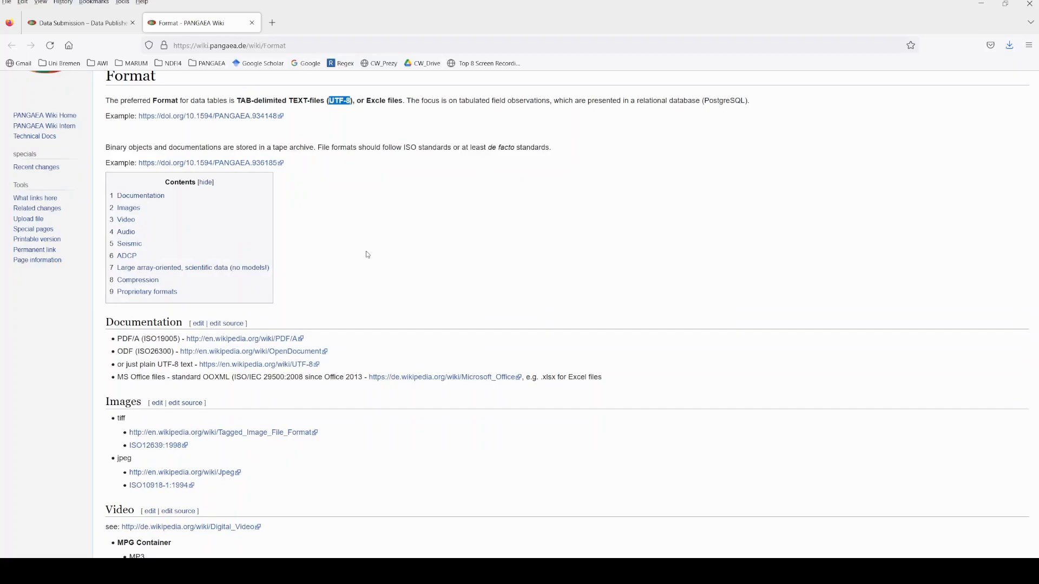
{"action": "scroll", "coordinate": [367, 254], "scroll_direction": "down", "scroll_amount": 2}
{"action": "scroll", "coordinate": [367, 254], "scroll_direction": "down", "scroll_amount": 1}
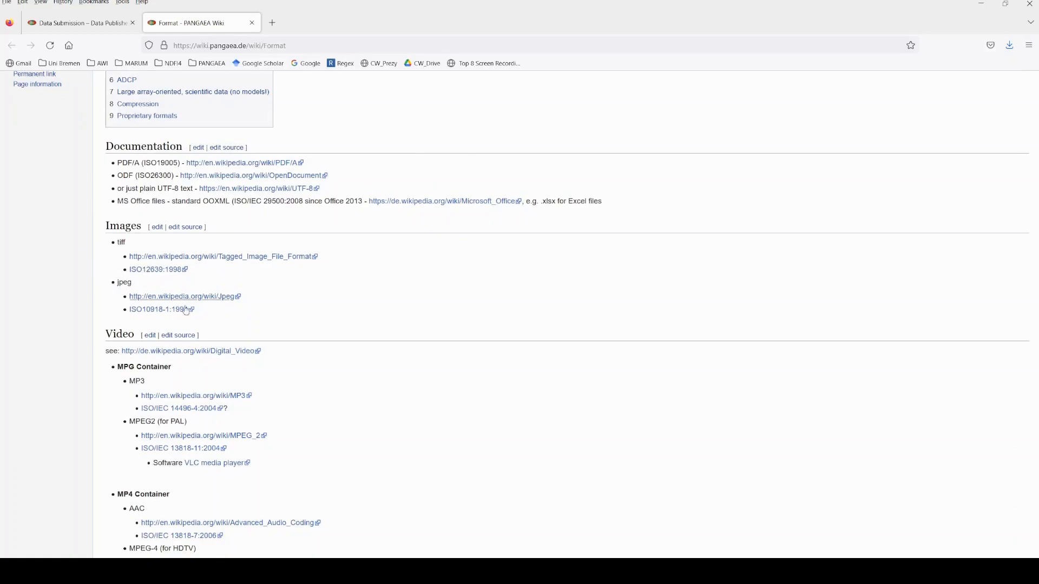
{"action": "scroll", "coordinate": [355, 379], "scroll_direction": "down", "scroll_amount": 1}
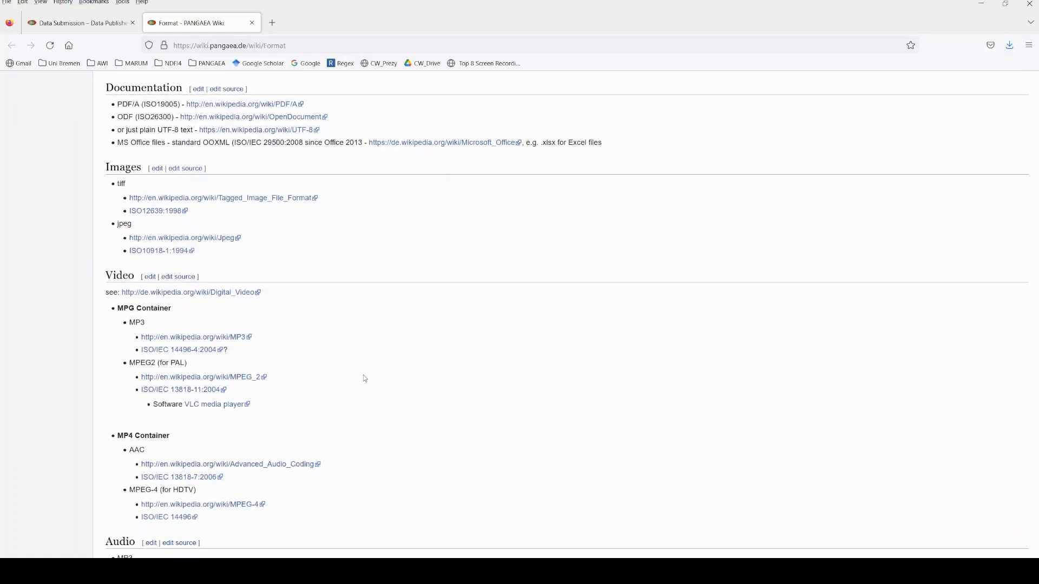
{"action": "scroll", "coordinate": [363, 379], "scroll_direction": "down", "scroll_amount": 3}
{"action": "scroll", "coordinate": [354, 371], "scroll_direction": "down", "scroll_amount": 2}
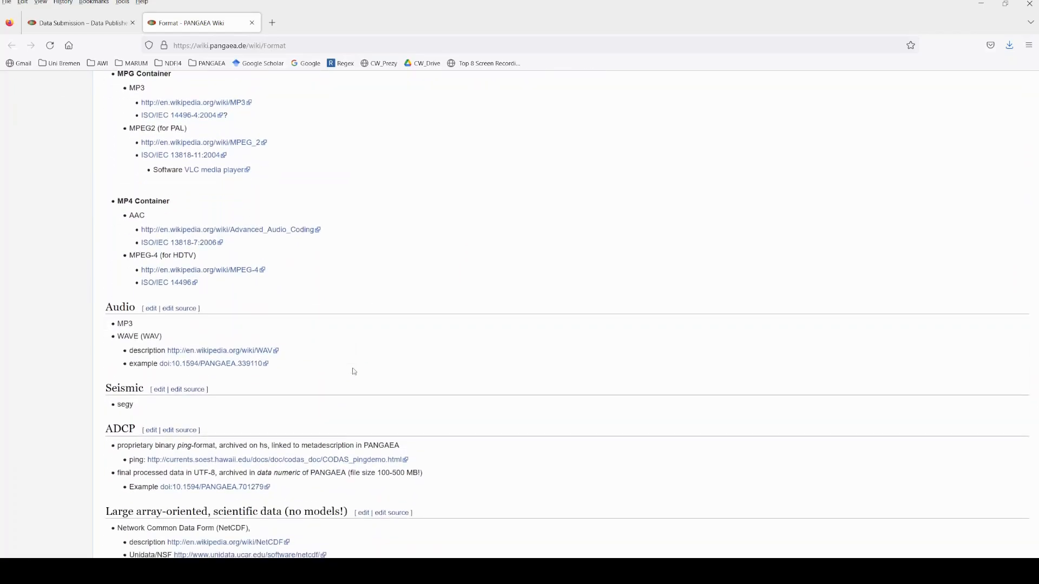
{"action": "scroll", "coordinate": [354, 372], "scroll_direction": "down", "scroll_amount": 1}
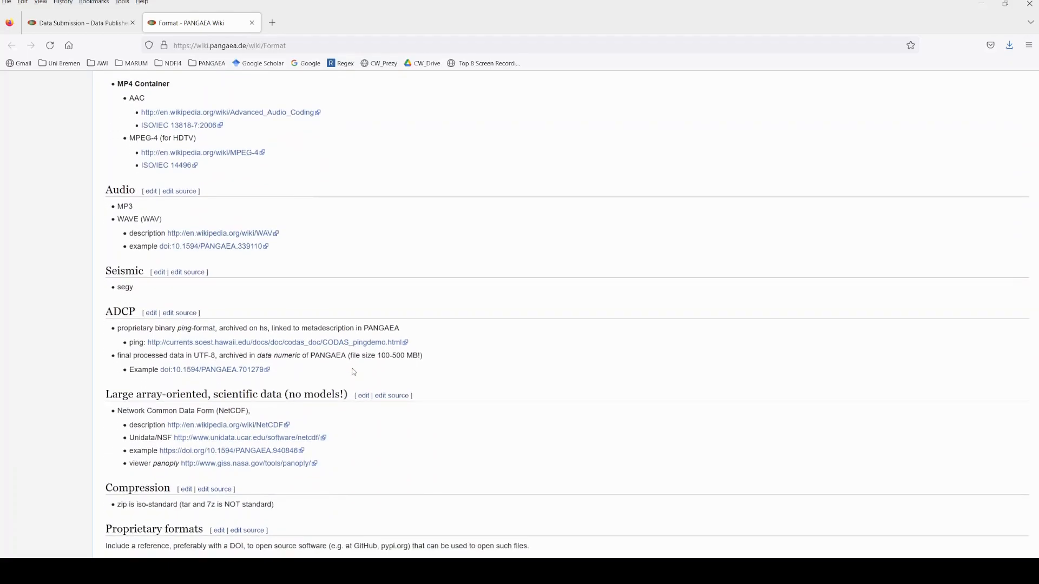
{"action": "scroll", "coordinate": [353, 372], "scroll_direction": "down", "scroll_amount": 2}
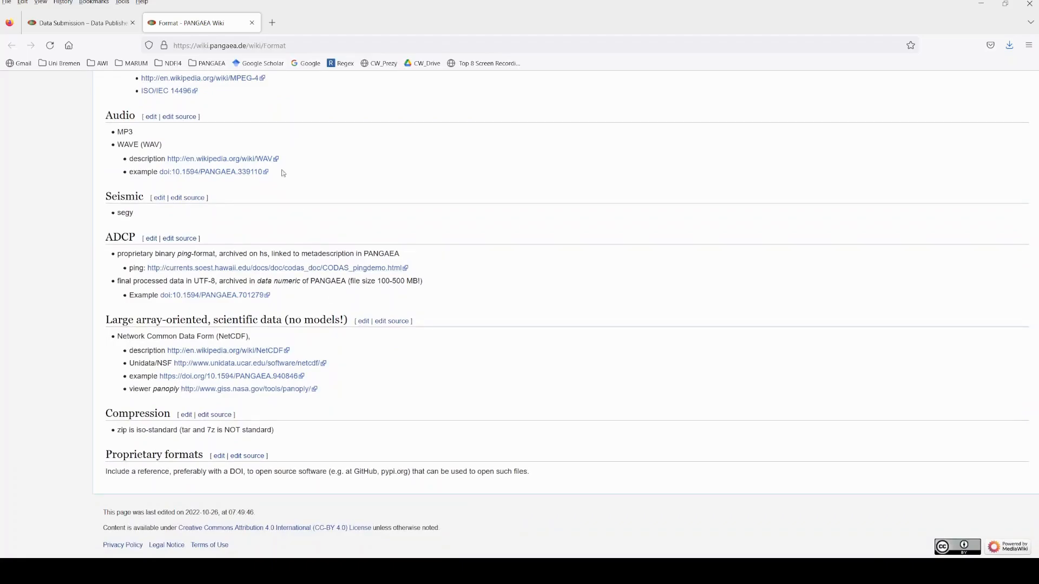
{"action": "left_click", "coordinate": [252, 23]}
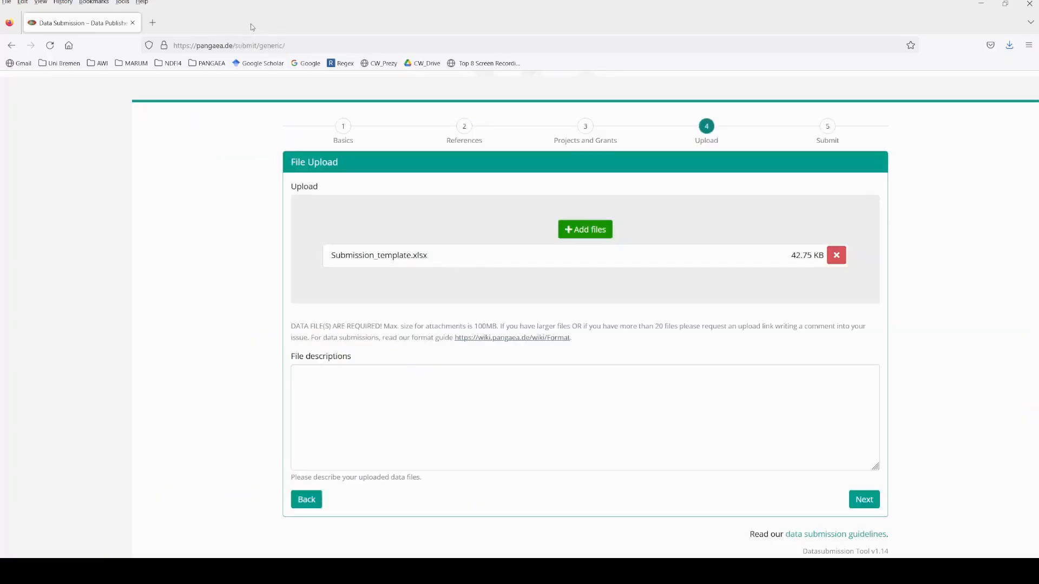
Describe the uploaded files with the text "The .csv file contains the processed LADCP data.".
{"action": "left_click", "coordinate": [394, 405]}
{"action": "type", "text": "The .csv file contains the processed LADCP data."}
{"action": "key", "text": "Return"}
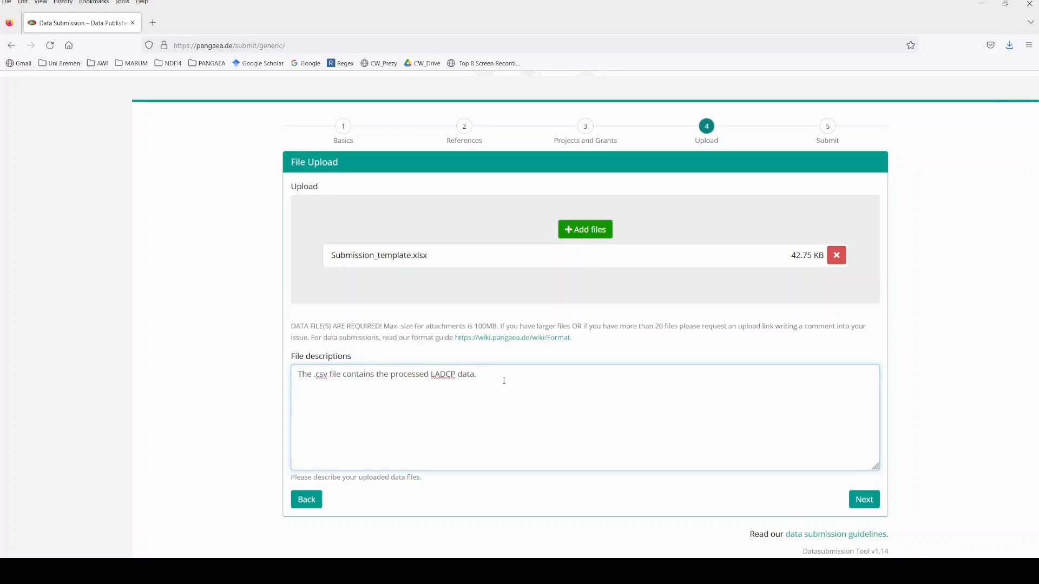
Proceed to the Submit page and comment that the expedition's CTD and cruise reports are already available on PANGAEA, including both PDF links.
{"action": "left_click", "coordinate": [863, 501]}
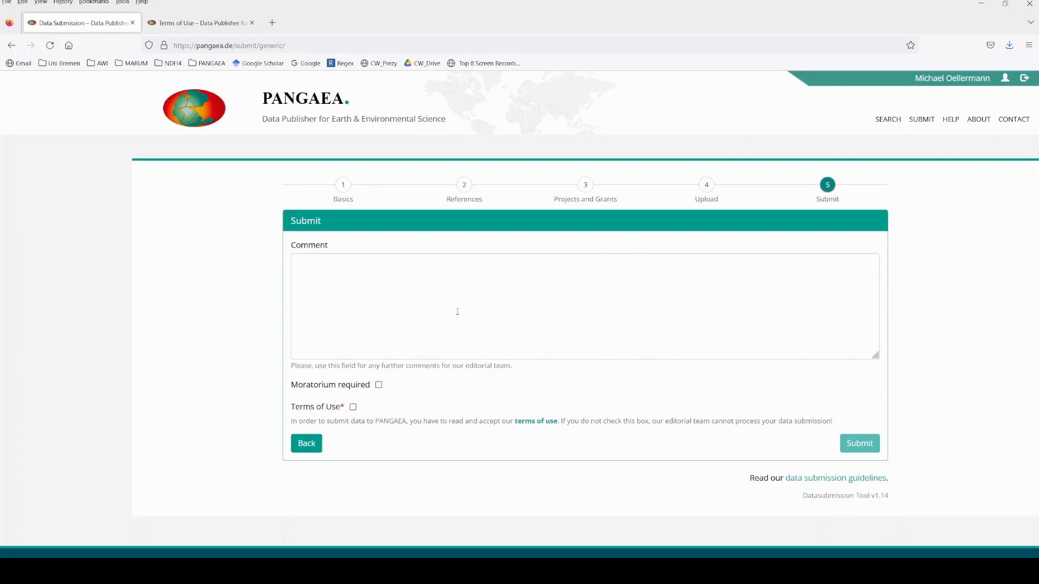
{"action": "left_click", "coordinate": [458, 311]}
{"action": "type", "text": "The CTD report and cruise reports for this expedition are already available on PANGAEA. (https://download.pangaea.de/reference/109799/attachments/DY081_CTD_expedition_report.pdf) and (https://download.pangaea.de/reference/97016/attachments/dy081.pdf)"}
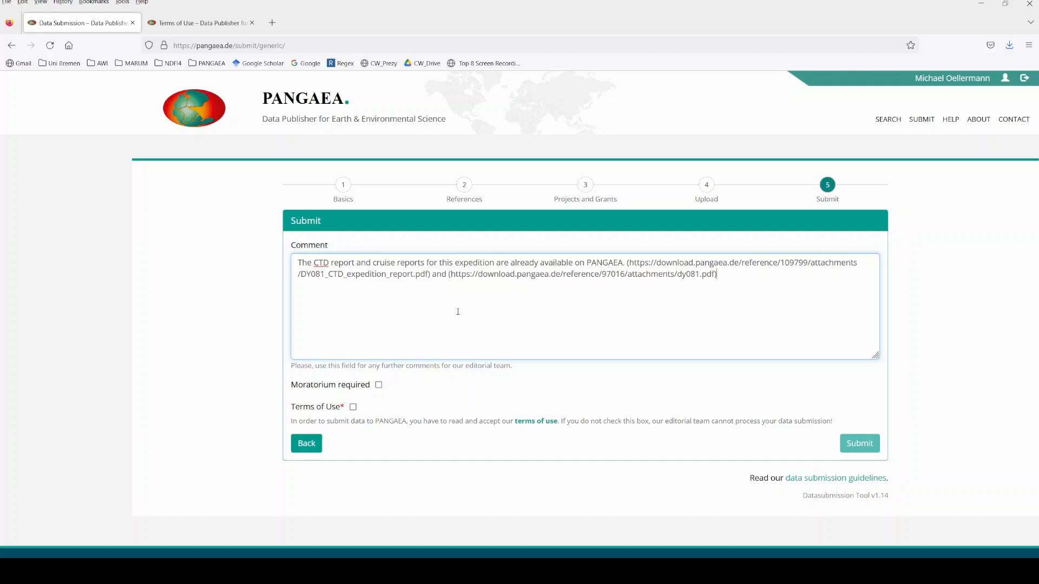
Request a moratorium until 2023-06-01 and accept the terms of use.
{"action": "left_click", "coordinate": [379, 386]}
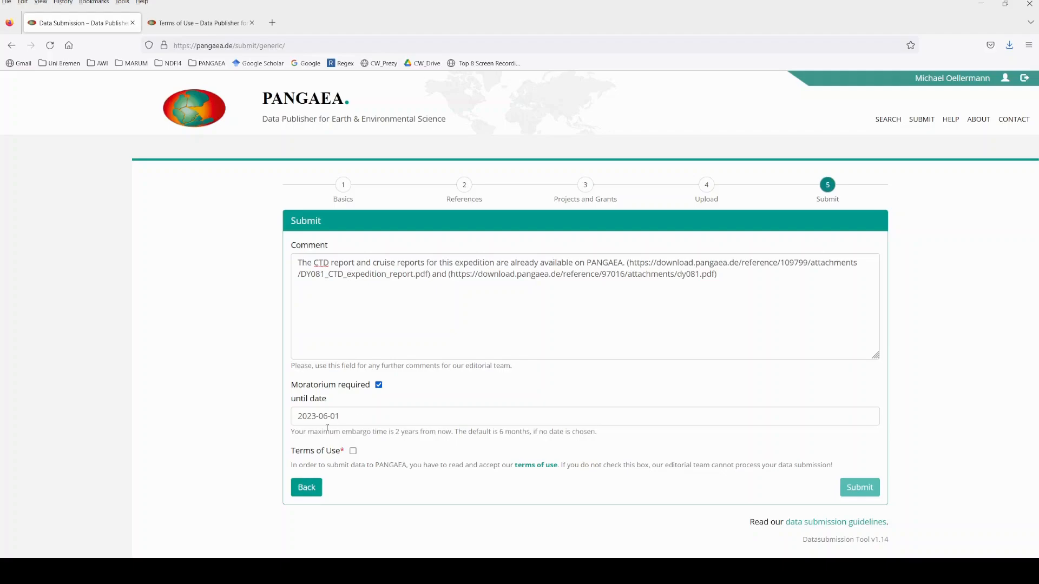
{"action": "left_click", "coordinate": [354, 451]}
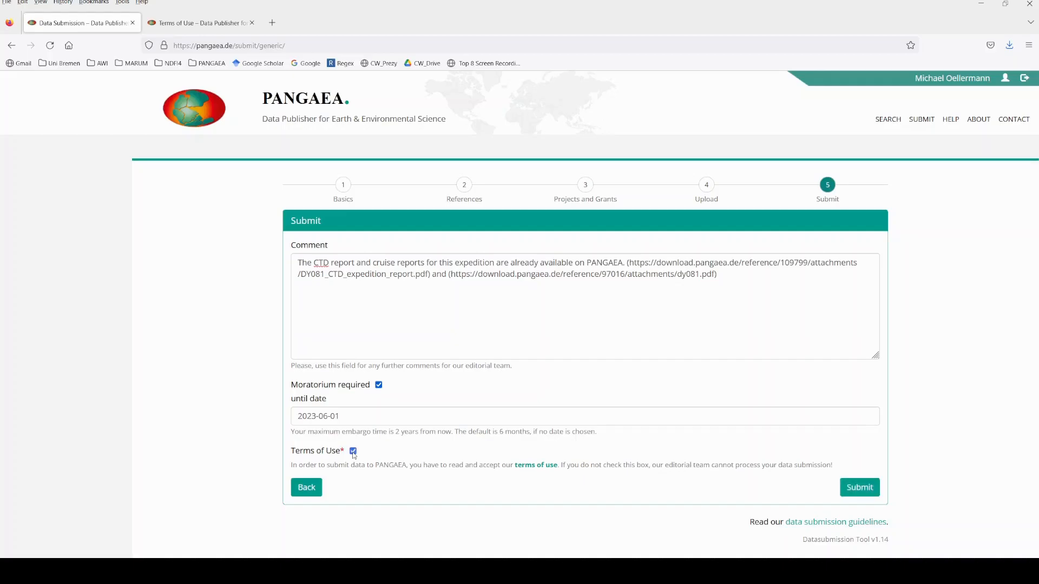
Open the terms of use, examine the fair-use limits on service time and data volume in section 5.4, and return to the submission form.
{"action": "left_click", "coordinate": [536, 466]}
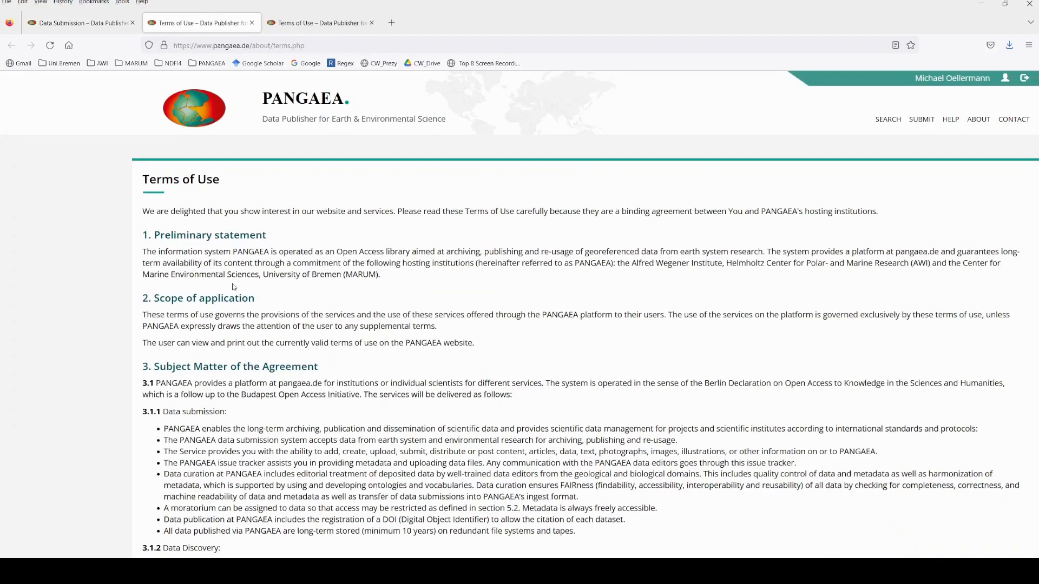
{"action": "scroll", "coordinate": [197, 294], "scroll_direction": "down", "scroll_amount": 15}
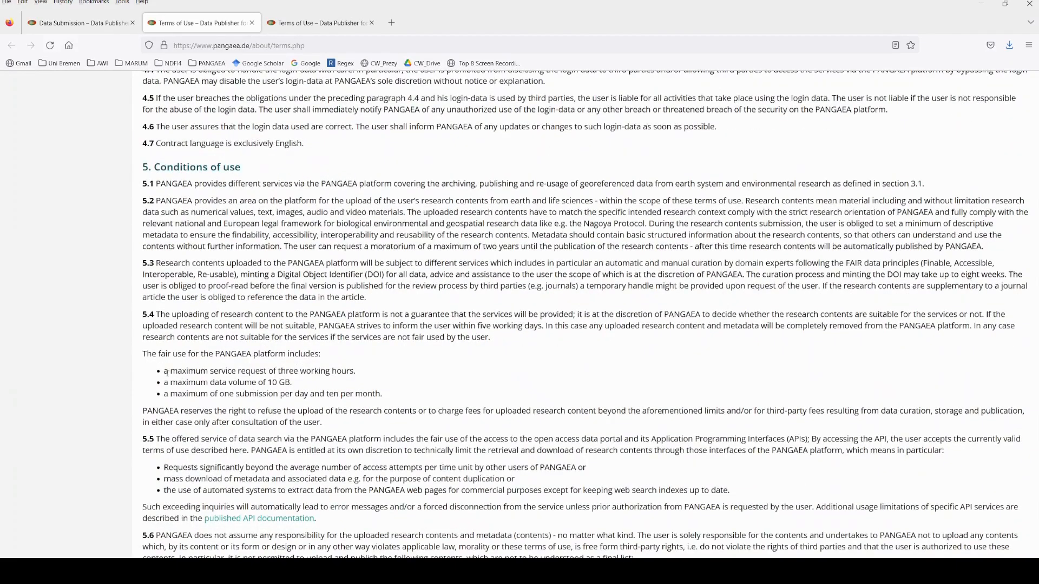
{"action": "left_click_drag", "start_coordinate": [166, 372], "coordinate": [356, 371]}
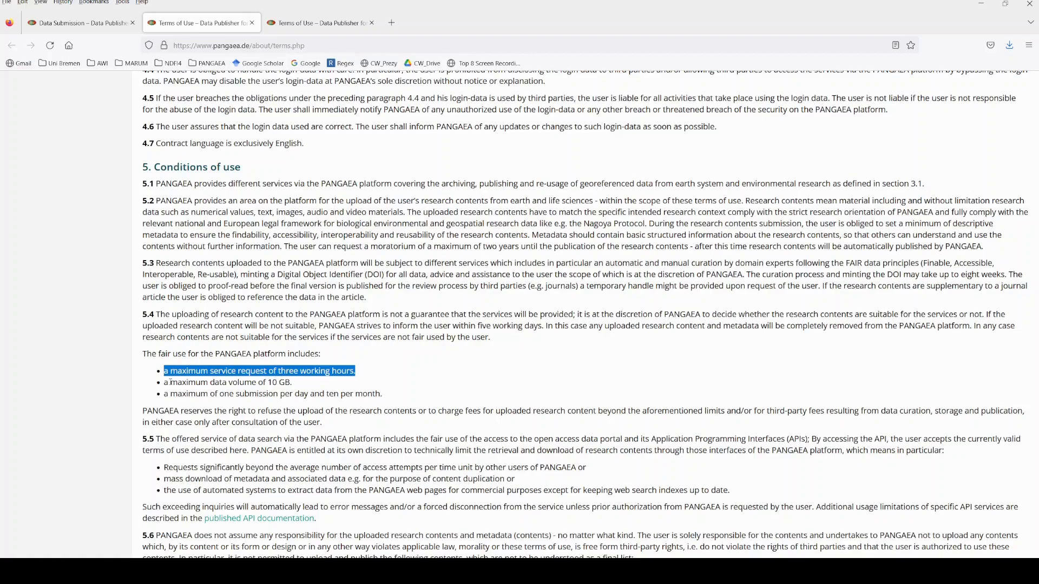
{"action": "left_click_drag", "start_coordinate": [171, 383], "coordinate": [291, 382]}
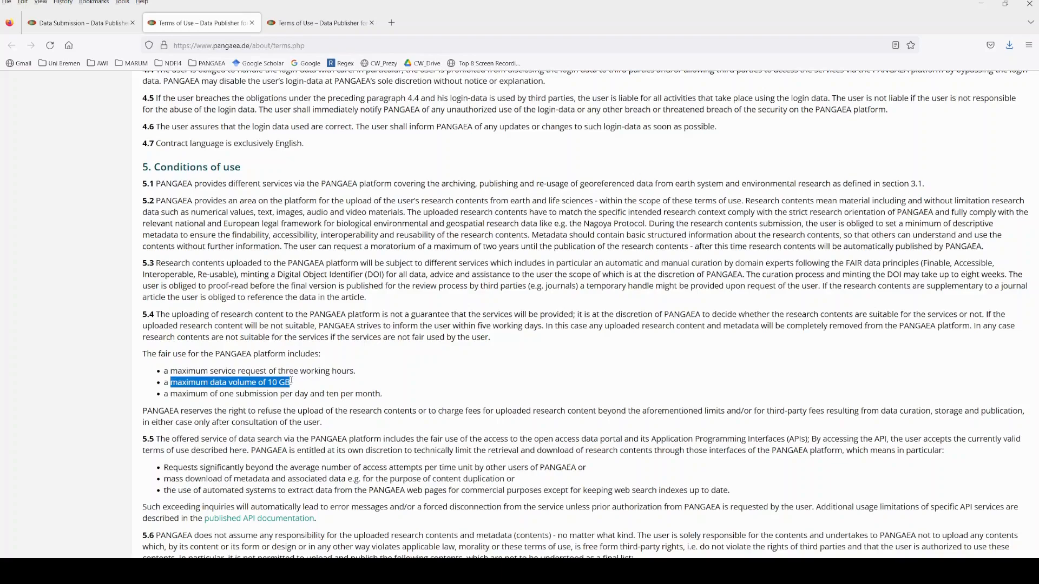
{"action": "left_click_drag", "start_coordinate": [291, 381], "coordinate": [292, 383]}
{"action": "left_click", "coordinate": [87, 23]}
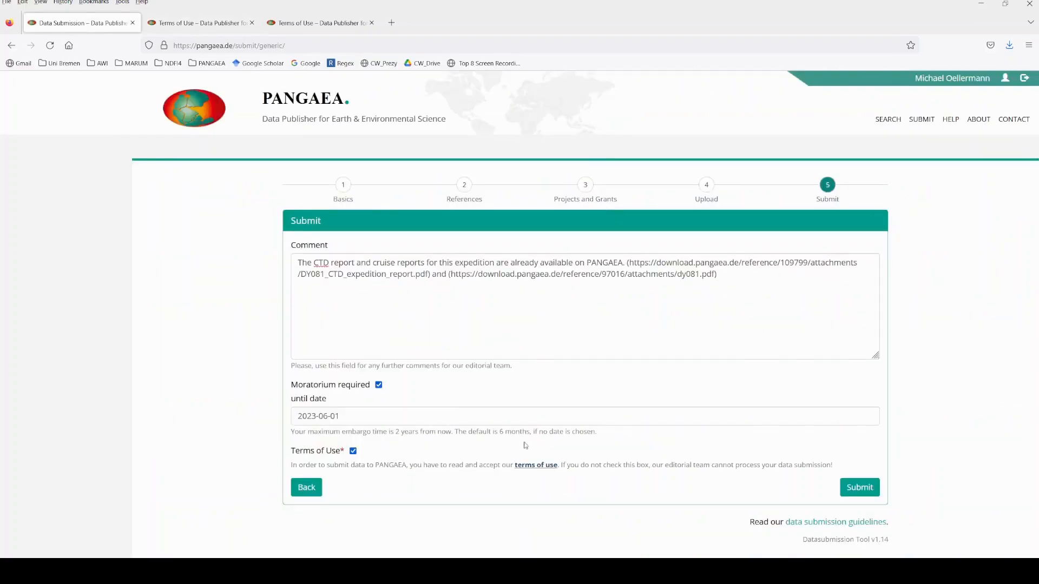
Submit the completed dataset form and open the ticket created for the submission.
{"action": "left_click", "coordinate": [859, 495]}
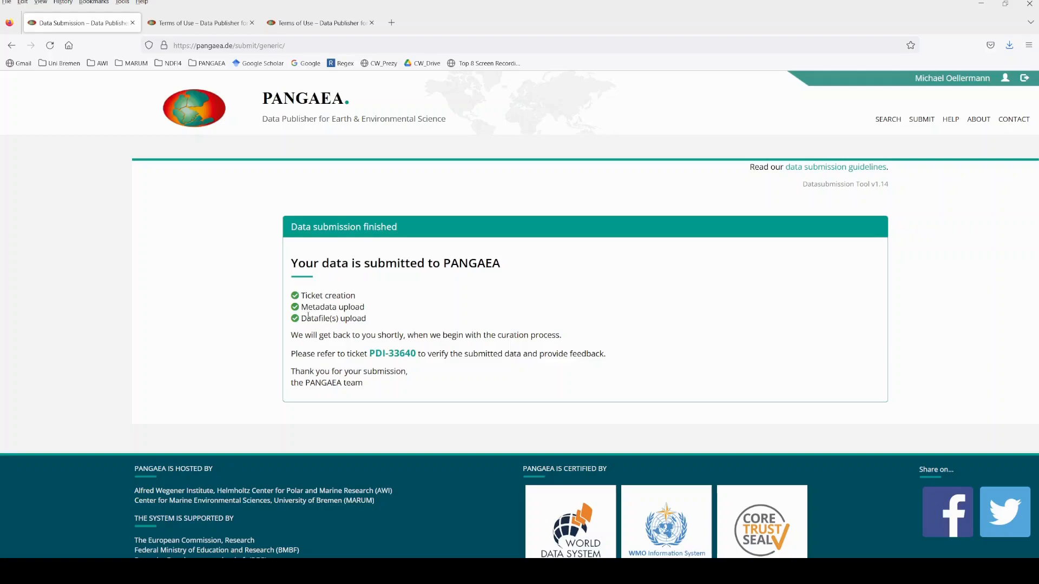
{"action": "left_click", "coordinate": [381, 356]}
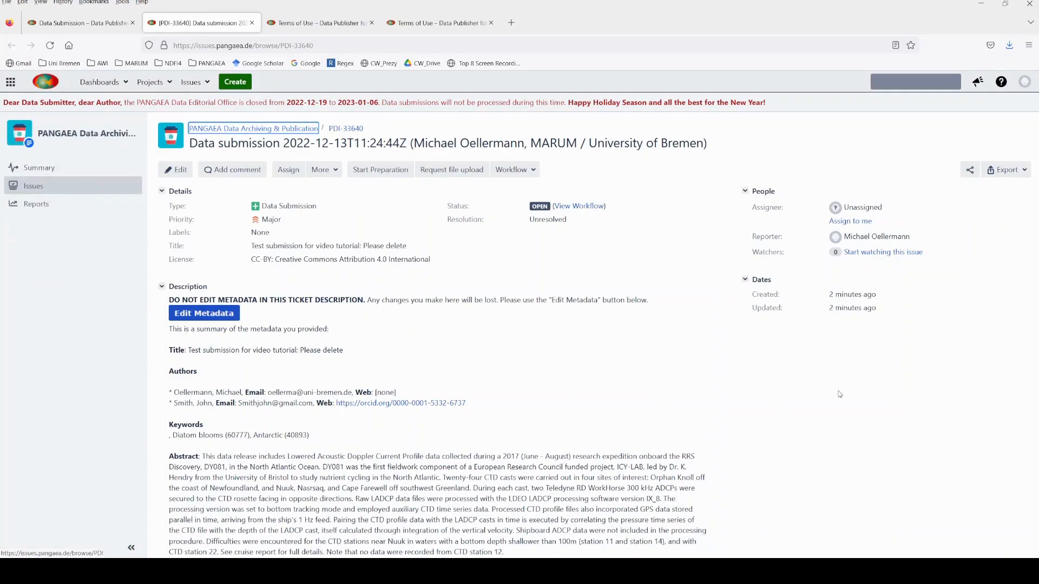
Review the submission ticket's details, metadata summary, moratorium entries and attachments.
{"action": "left_click_drag", "start_coordinate": [1036, 147], "coordinate": [1036, 373]}
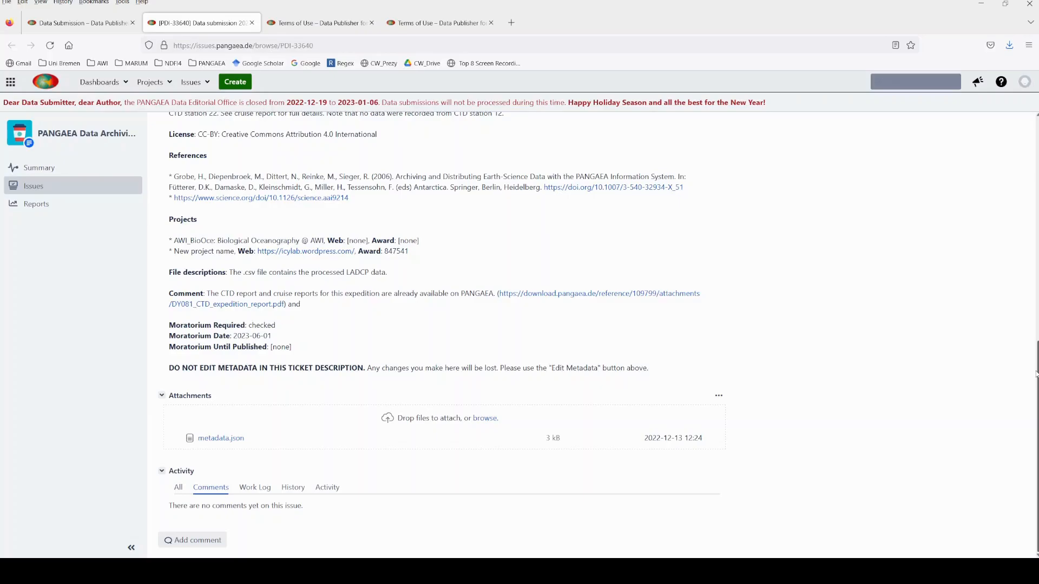
{"action": "left_click_drag", "start_coordinate": [1035, 374], "coordinate": [1036, 151]}
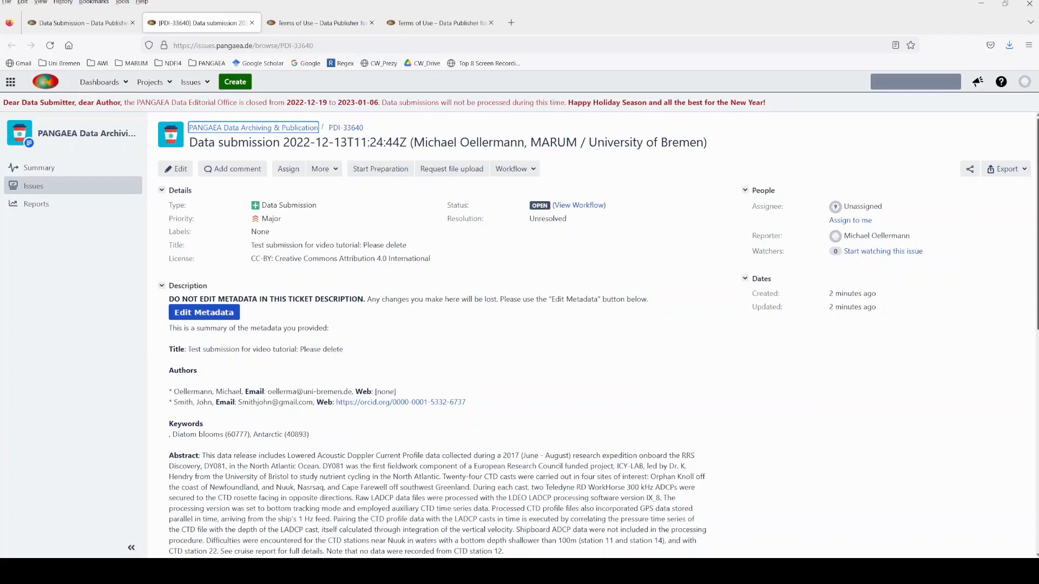
{"action": "scroll", "coordinate": [594, 336], "scroll_direction": "down", "scroll_amount": 1}
{"action": "scroll", "coordinate": [594, 334], "scroll_direction": "down", "scroll_amount": 4}
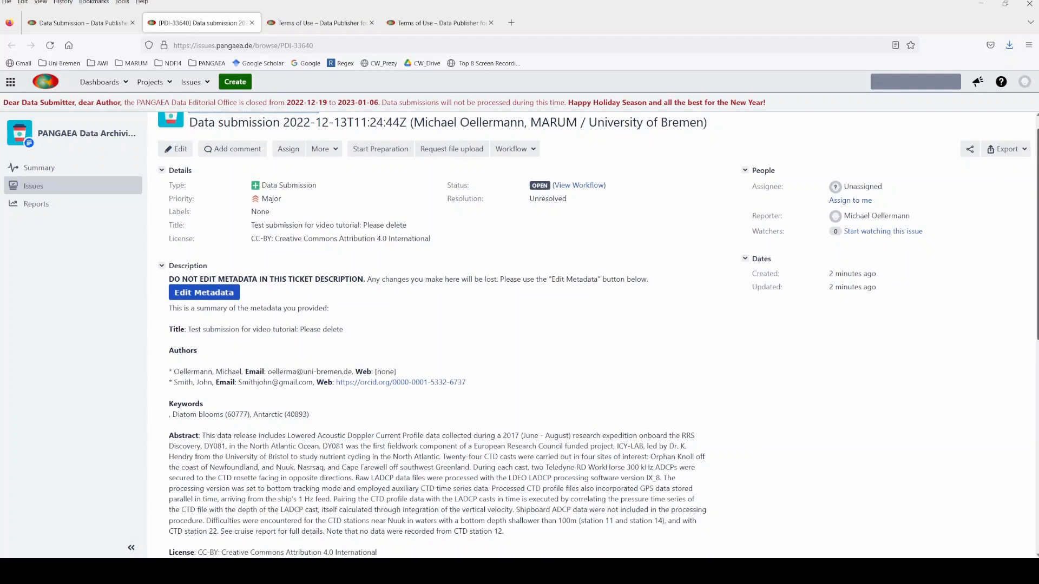